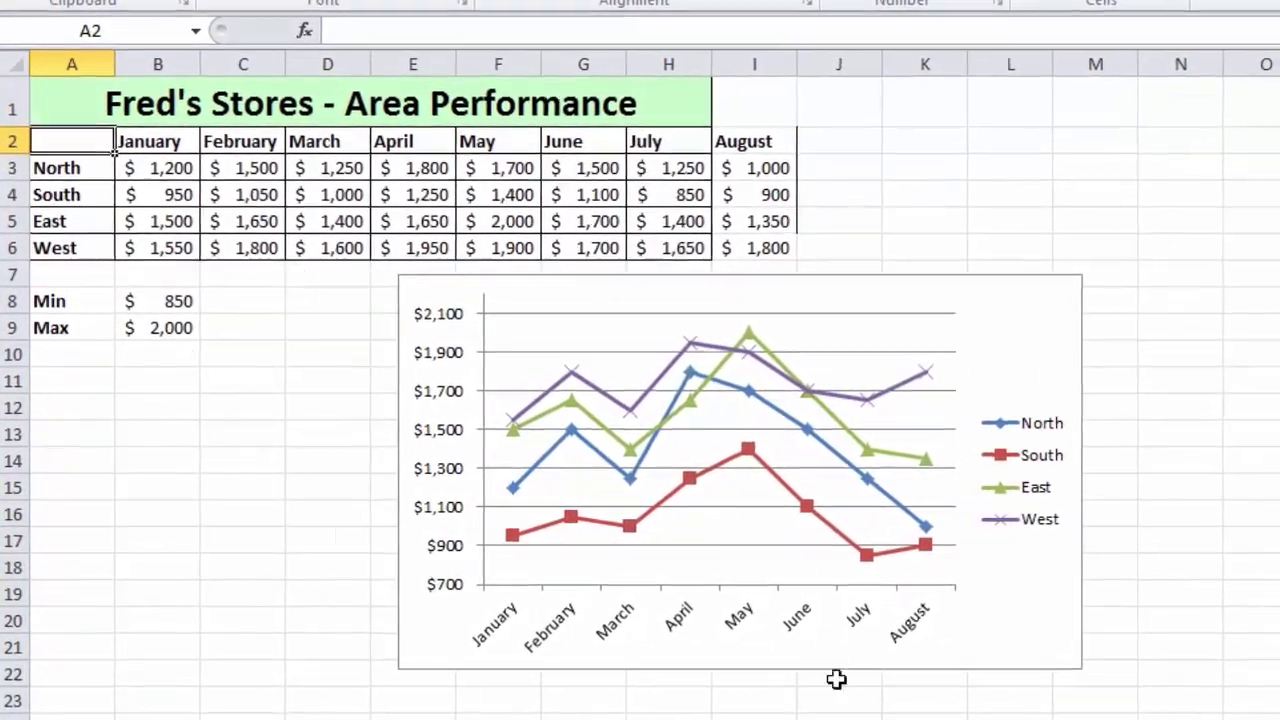
Step: Move the Min and Max block from A8:B9 down three rows to A11:B12
{"action": "left_click", "coordinate": [1033, 307]}
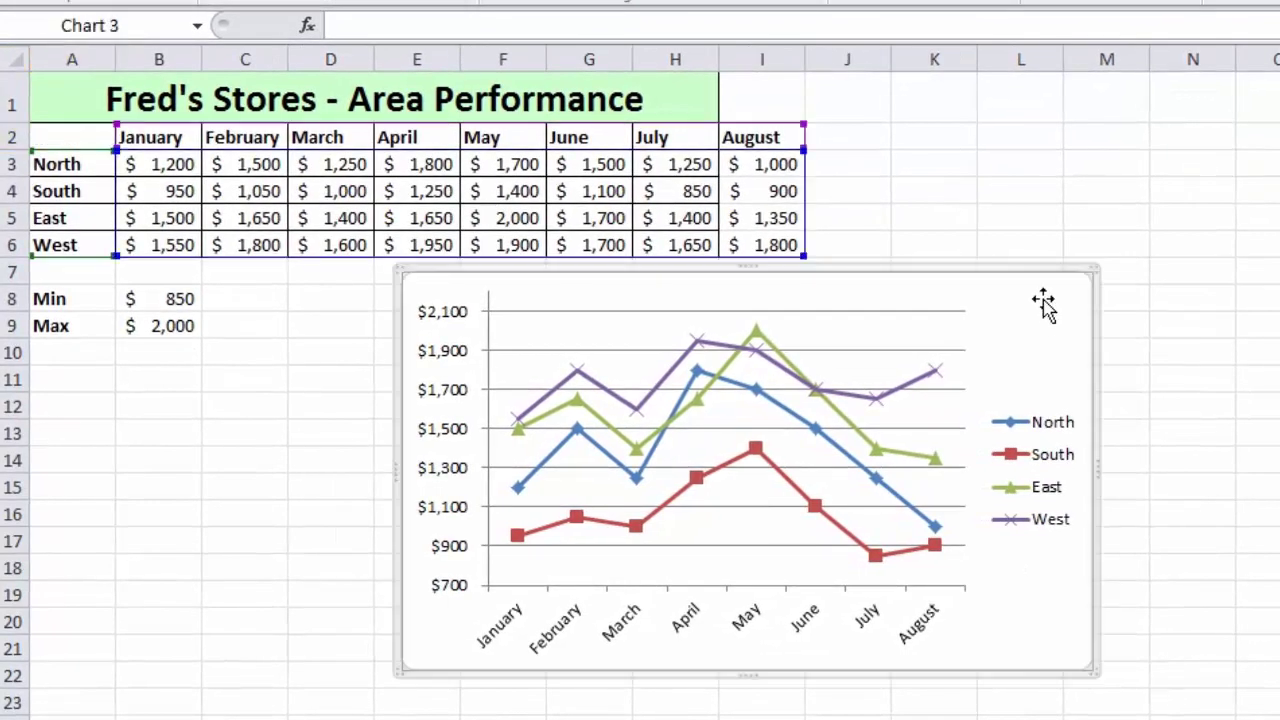
{"action": "mouse_move", "coordinate": [803, 258]}
{"action": "left_mouse_down"}
{"action": "mouse_move", "coordinate": [655, 262]}
{"action": "mouse_move", "coordinate": [693, 270]}
{"action": "mouse_move", "coordinate": [716, 253]}
{"action": "mouse_move", "coordinate": [803, 271]}
{"action": "mouse_move", "coordinate": [806, 256]}
{"action": "left_mouse_up"}
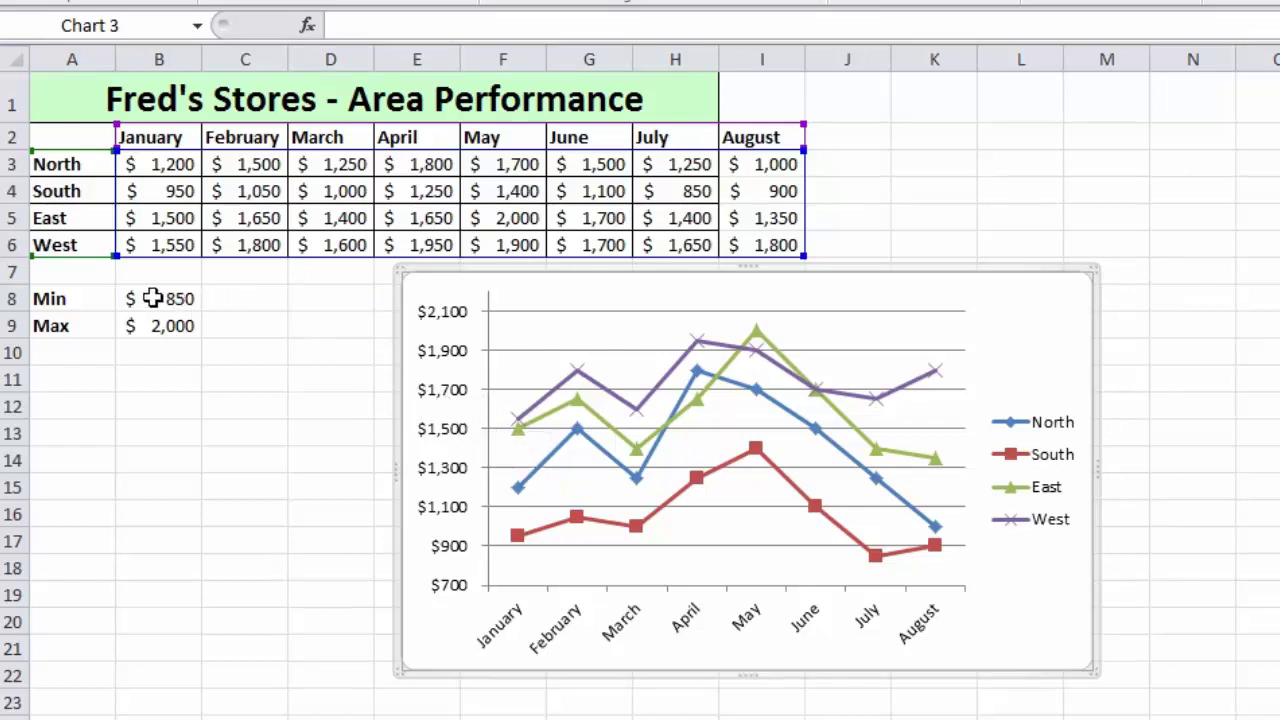
{"action": "left_click_drag", "start_coordinate": [58, 298], "coordinate": [175, 420]}
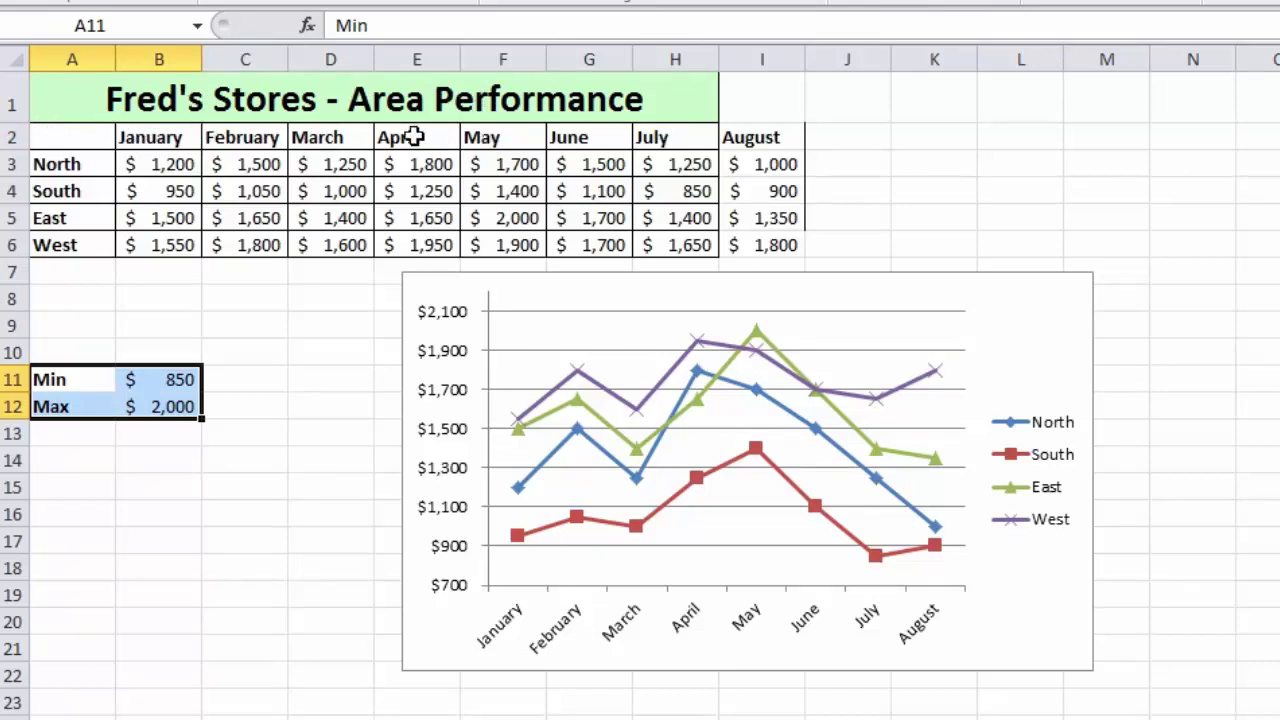
Step: Insert a new row 2 above the month headings and set it to No Fill and No Border
{"action": "right_click", "coordinate": [10, 135]}
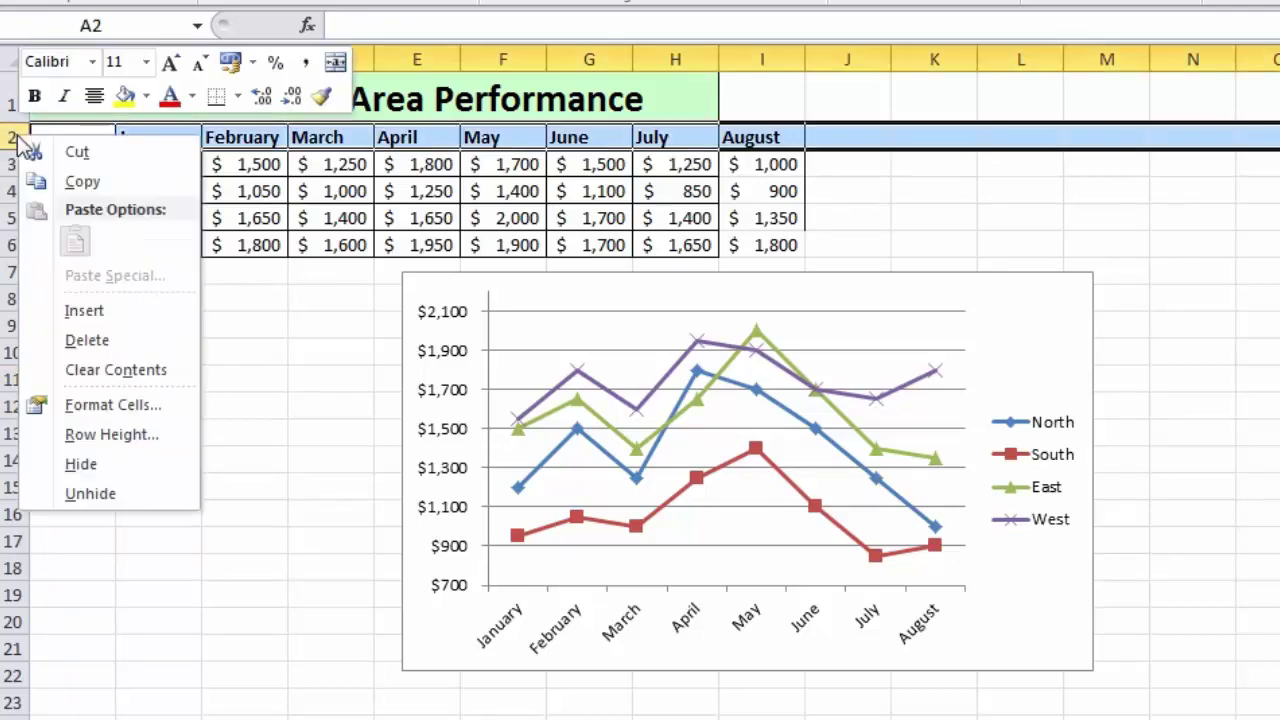
{"action": "left_click", "coordinate": [115, 311]}
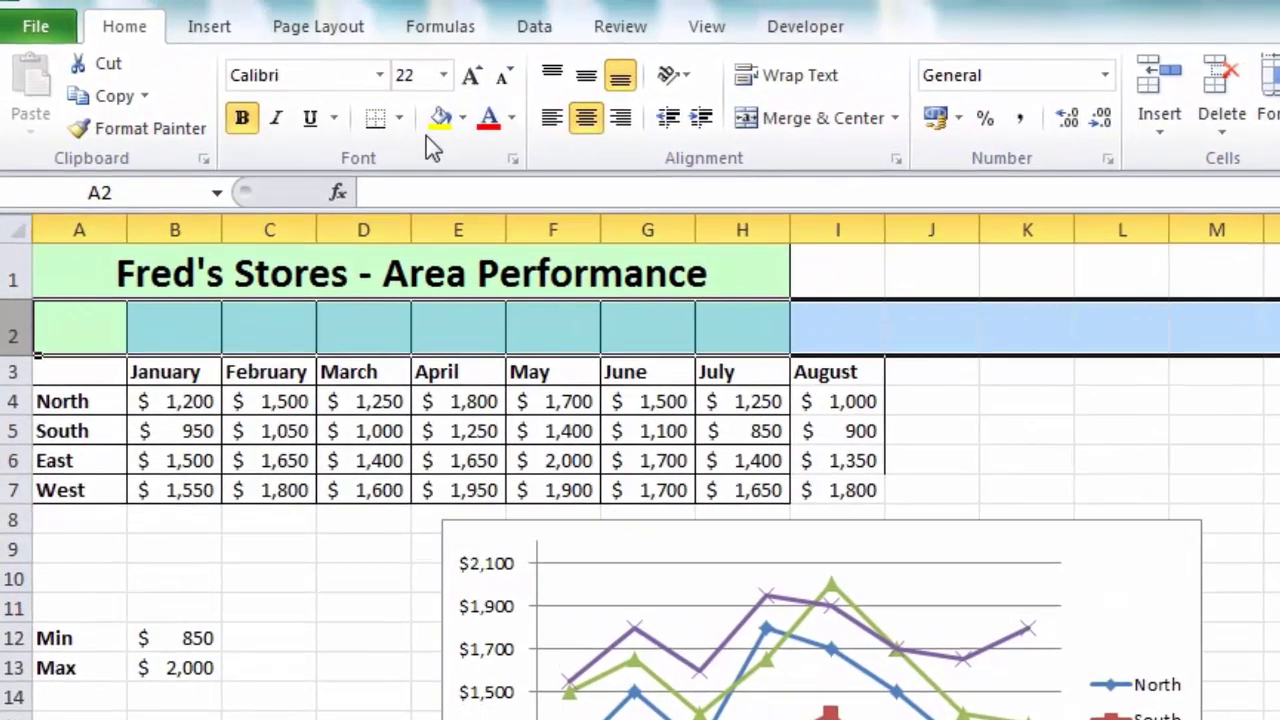
{"action": "left_click", "coordinate": [463, 118]}
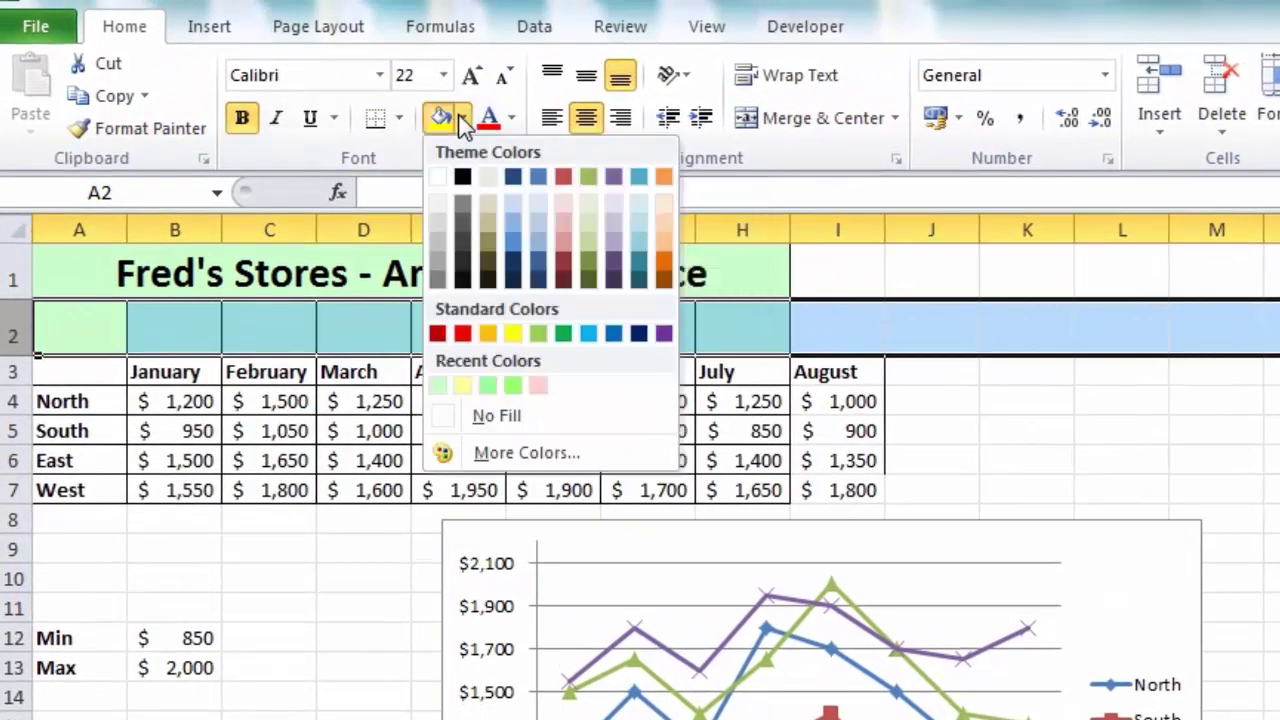
{"action": "left_click", "coordinate": [466, 416]}
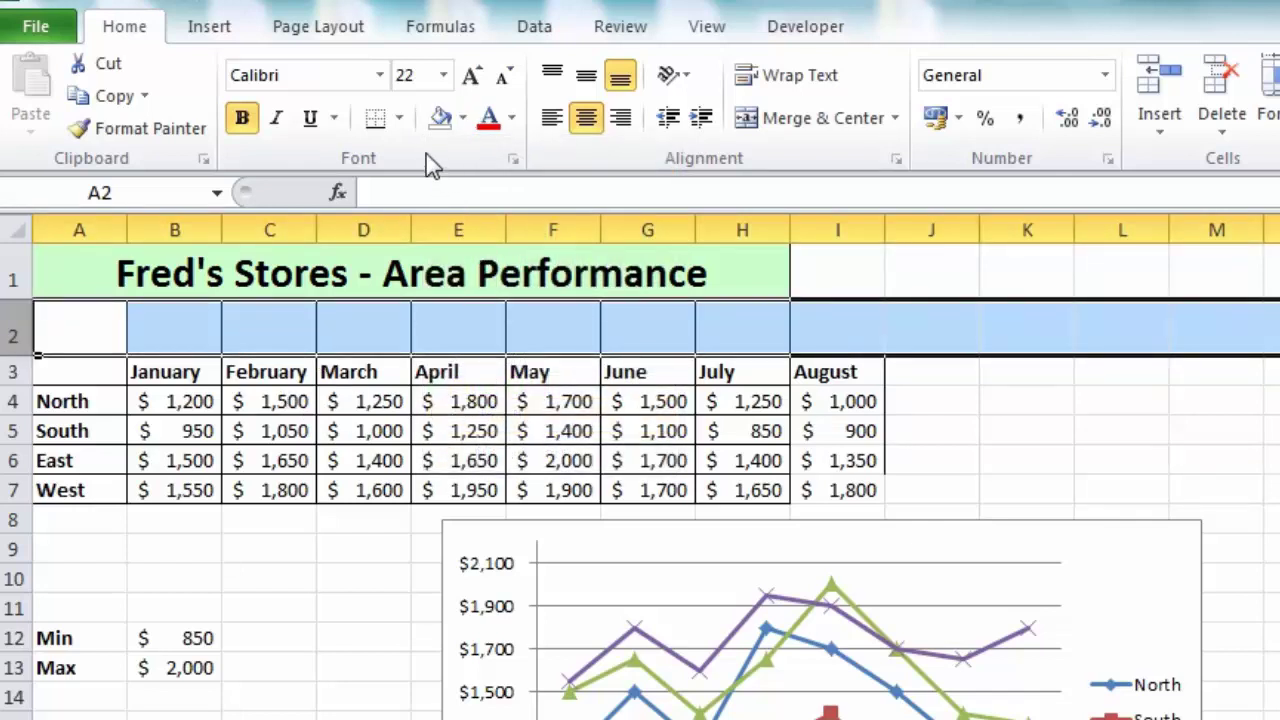
{"action": "left_click", "coordinate": [400, 119]}
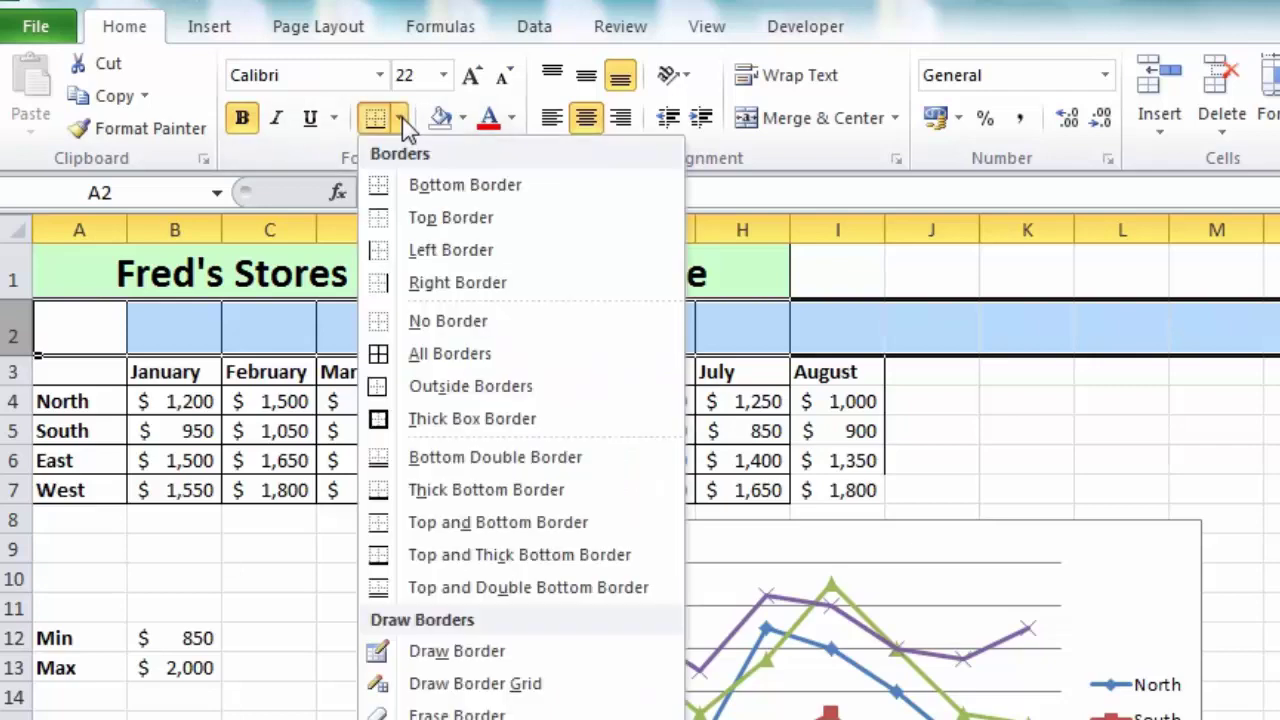
{"action": "left_click", "coordinate": [389, 320]}
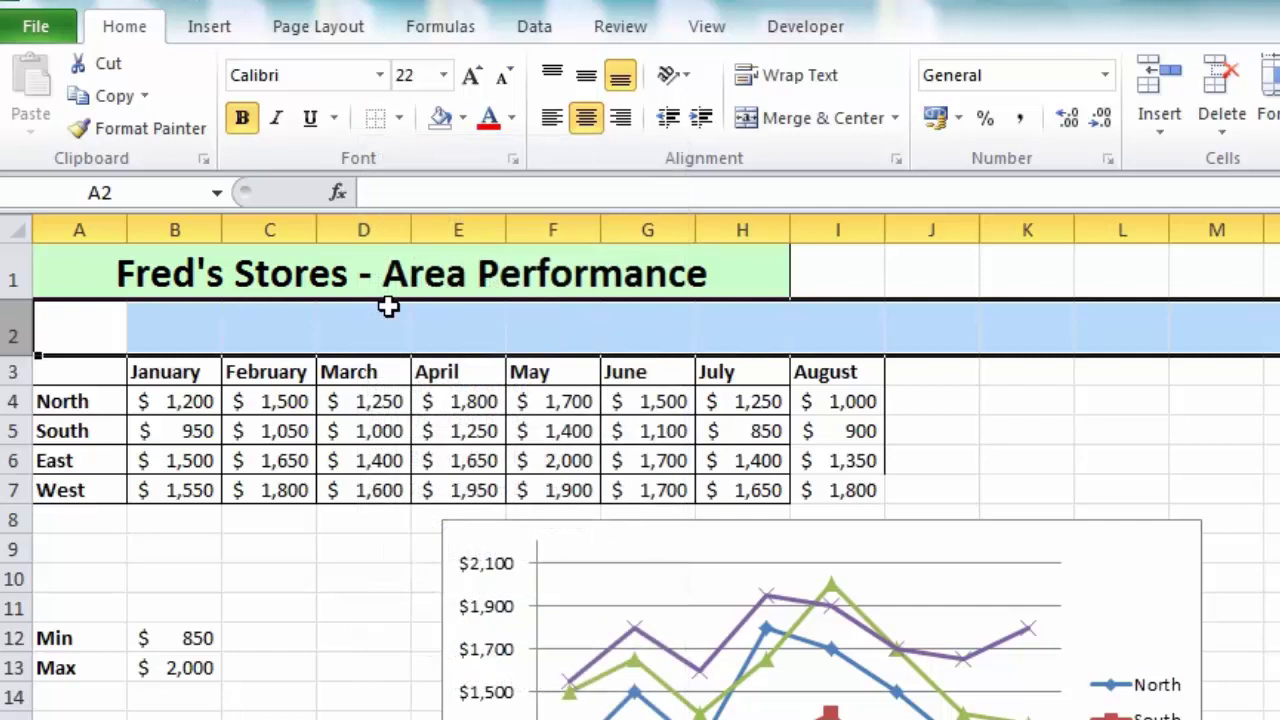
{"action": "left_click", "coordinate": [196, 378]}
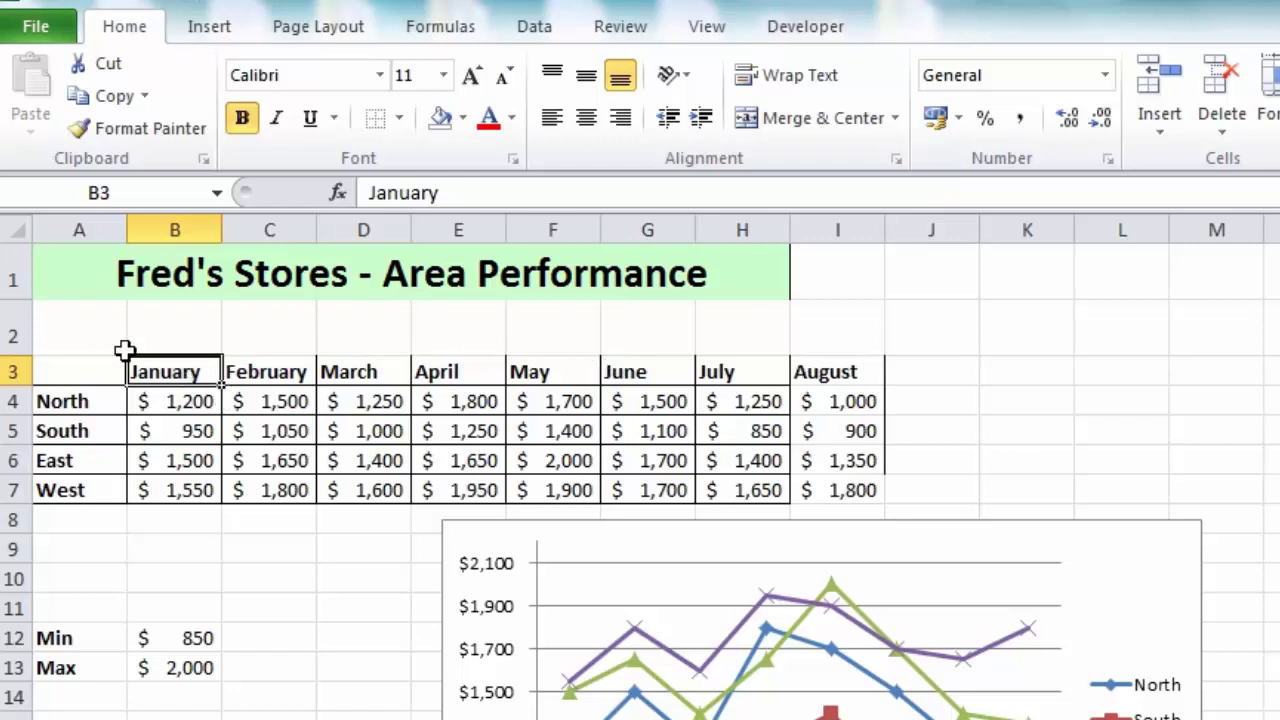
Step: Apply All Borders to A3:I7 and shrink blank row 2 to about 18 pixels high
{"action": "left_click_drag", "start_coordinate": [60, 365], "coordinate": [830, 490]}
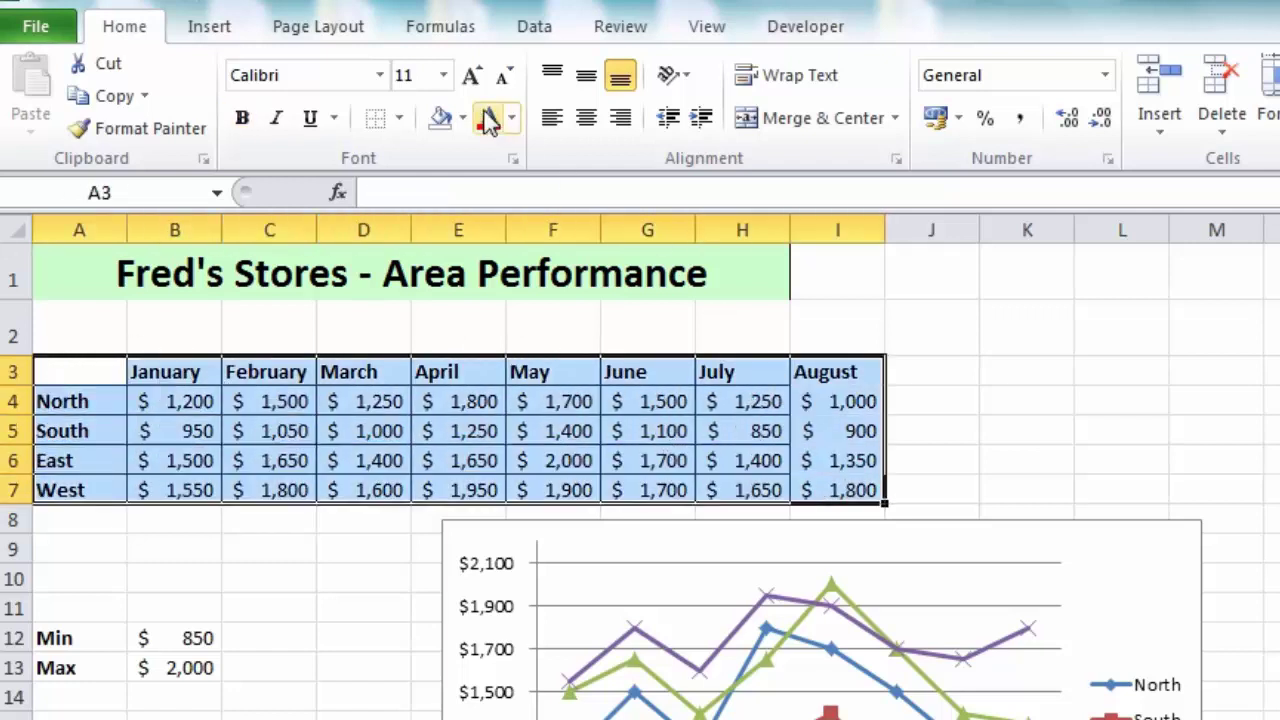
{"action": "left_click", "coordinate": [399, 120]}
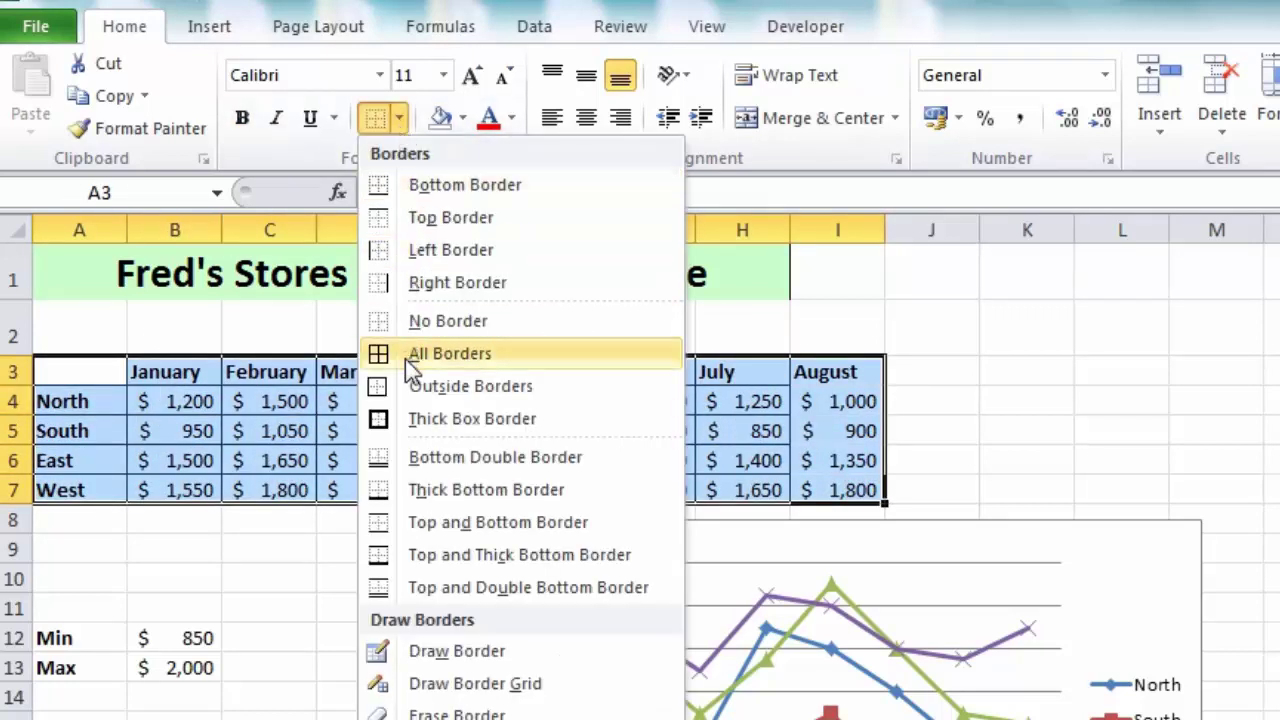
{"action": "left_click", "coordinate": [467, 365]}
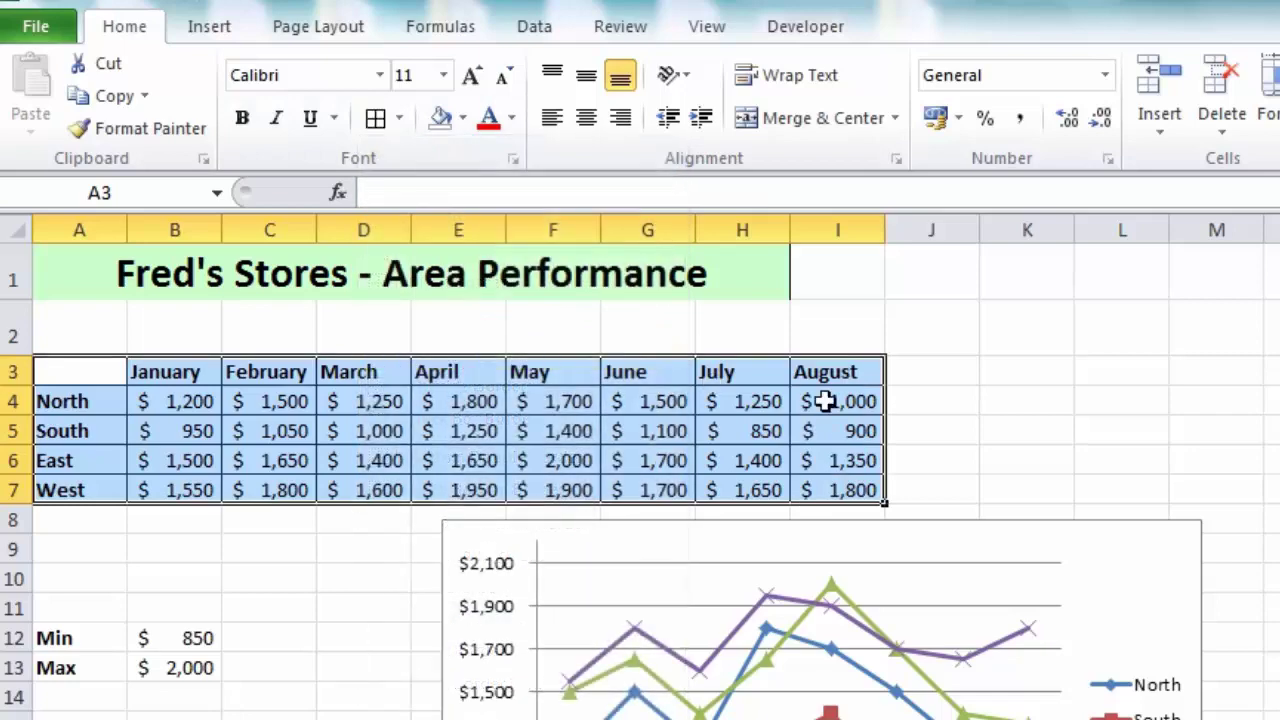
{"action": "left_click", "coordinate": [929, 340]}
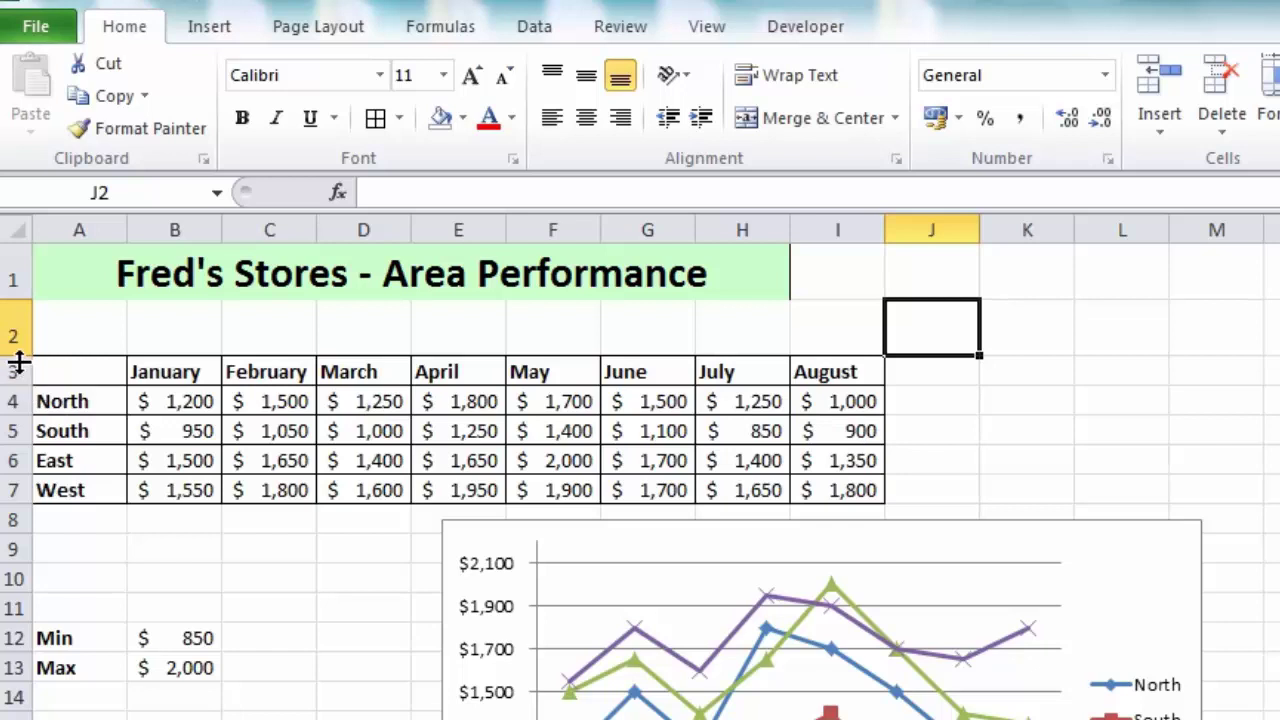
{"action": "left_click_drag", "start_coordinate": [19, 356], "coordinate": [19, 326]}
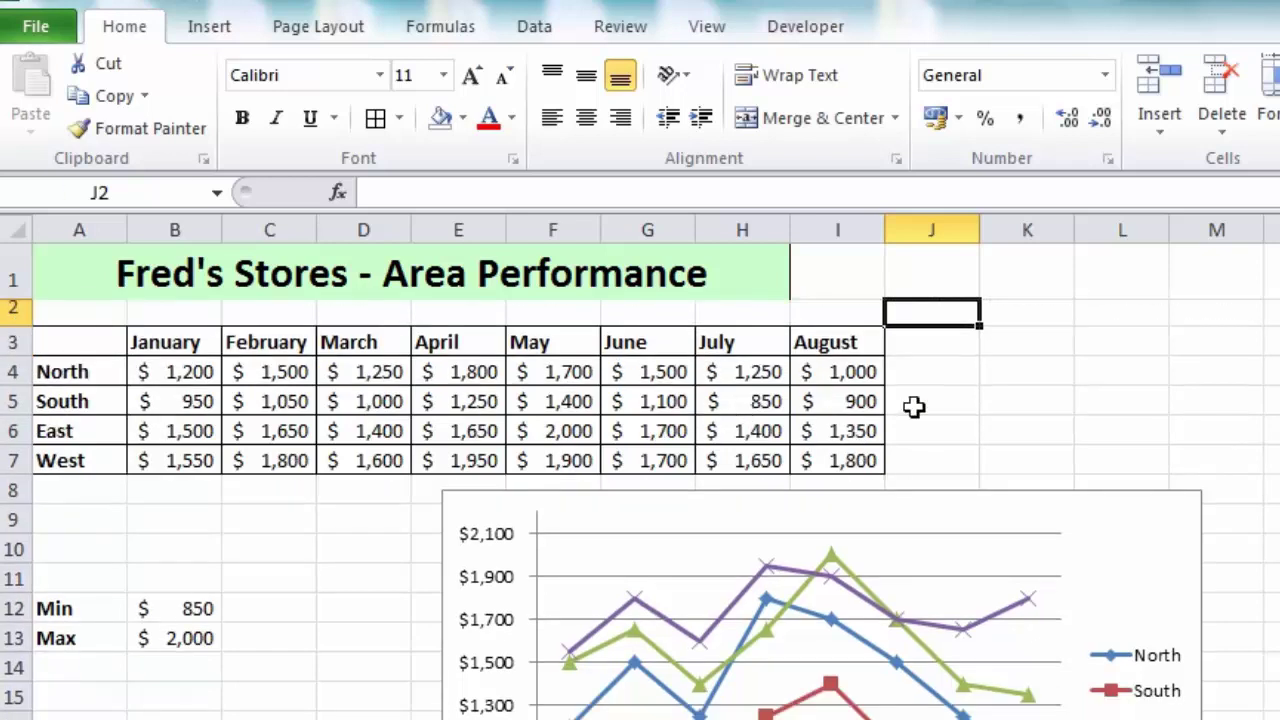
{"action": "left_click", "coordinate": [440, 401]}
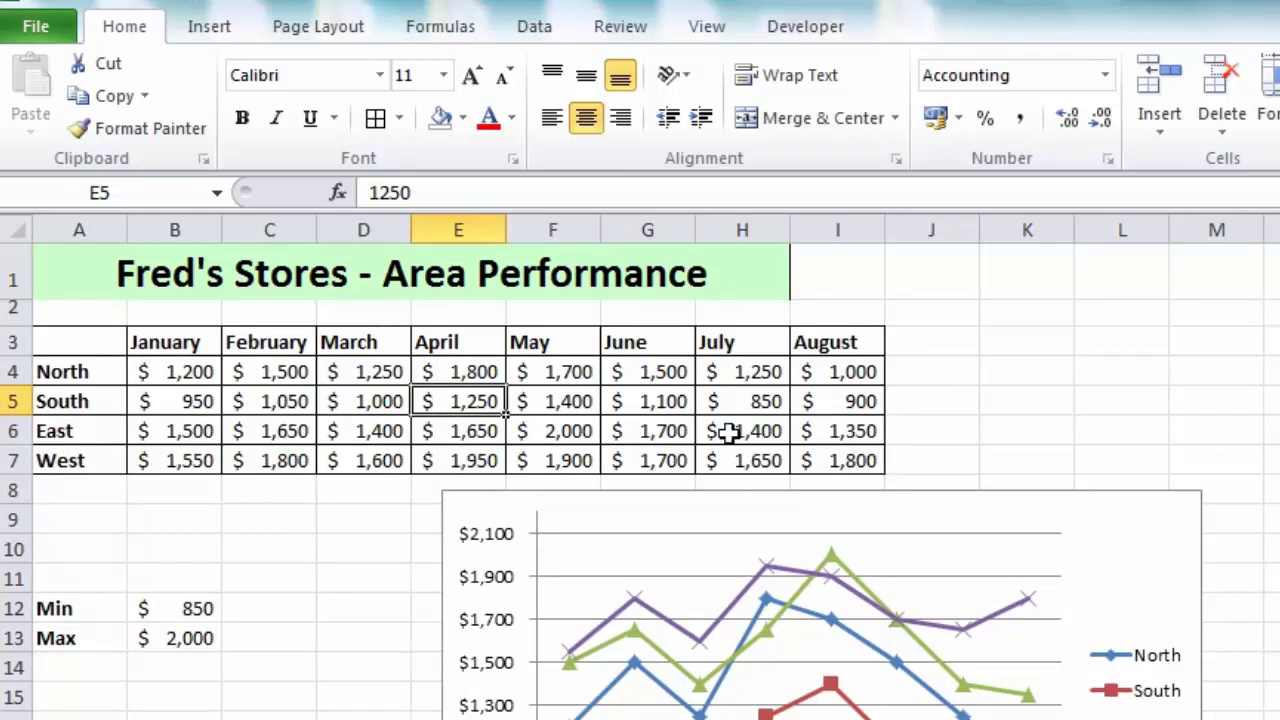
Step: Convert =$A$3:$I$7 into Table1 with headers, creating a Column1 heading in A3
{"action": "left_click", "coordinate": [241, 24]}
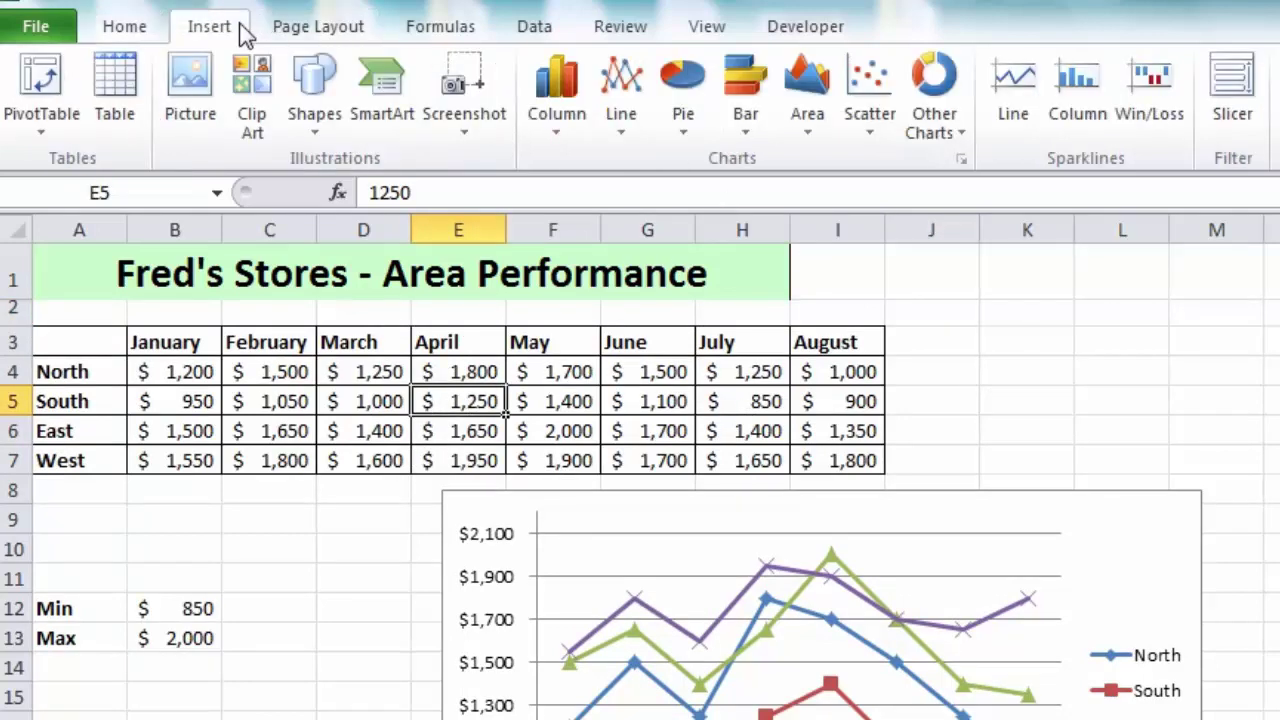
{"action": "left_click", "coordinate": [118, 78]}
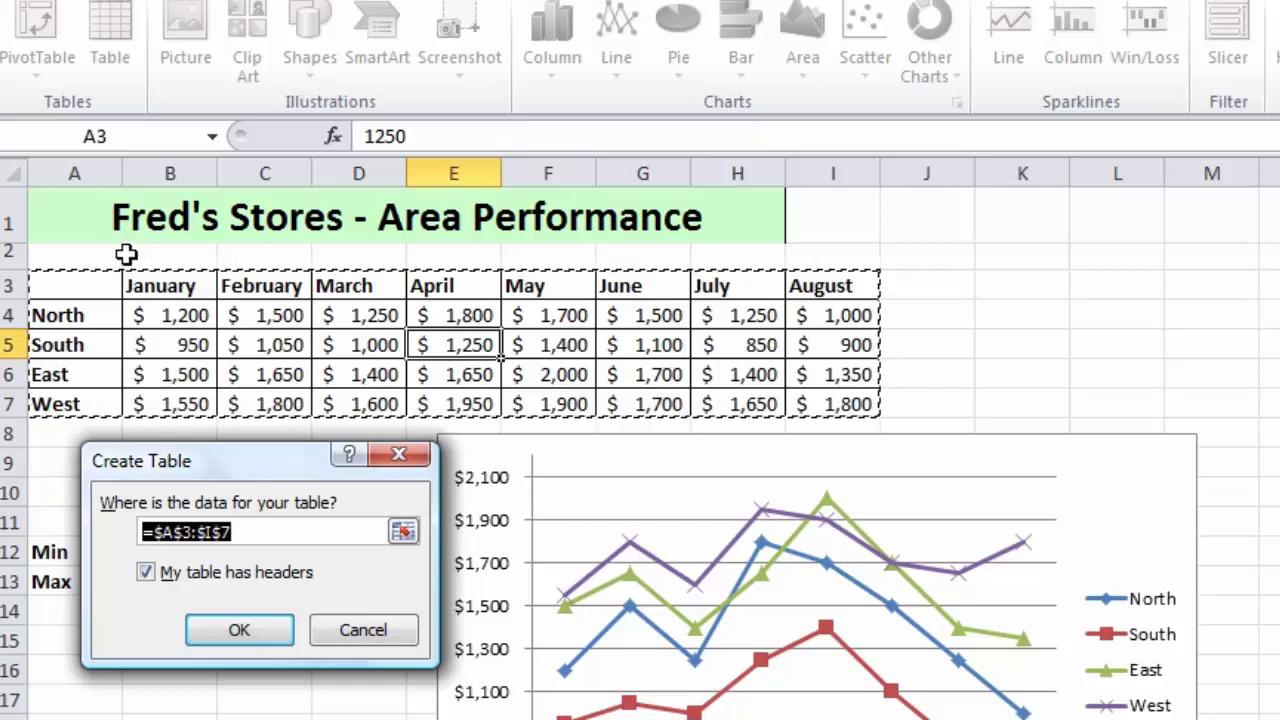
{"action": "left_click", "coordinate": [245, 640]}
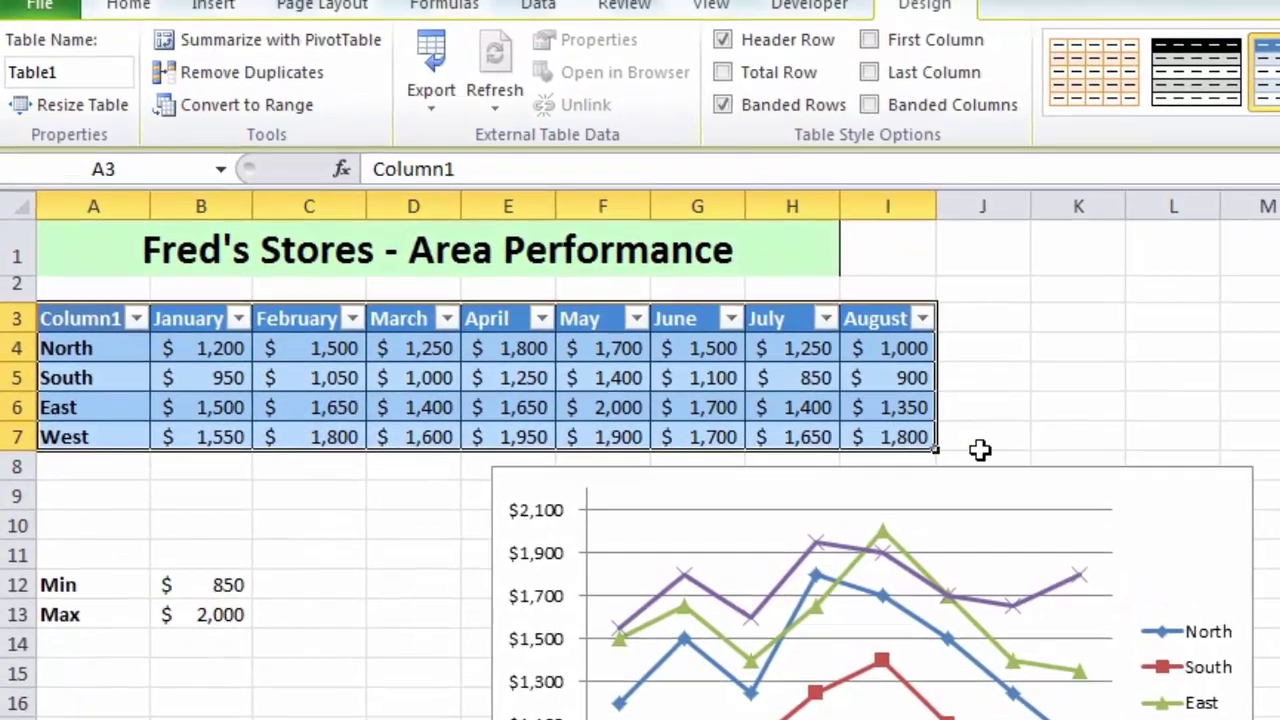
Step: Set Table1 to the plain None table style from the Light styles
{"action": "left_click", "coordinate": [979, 448]}
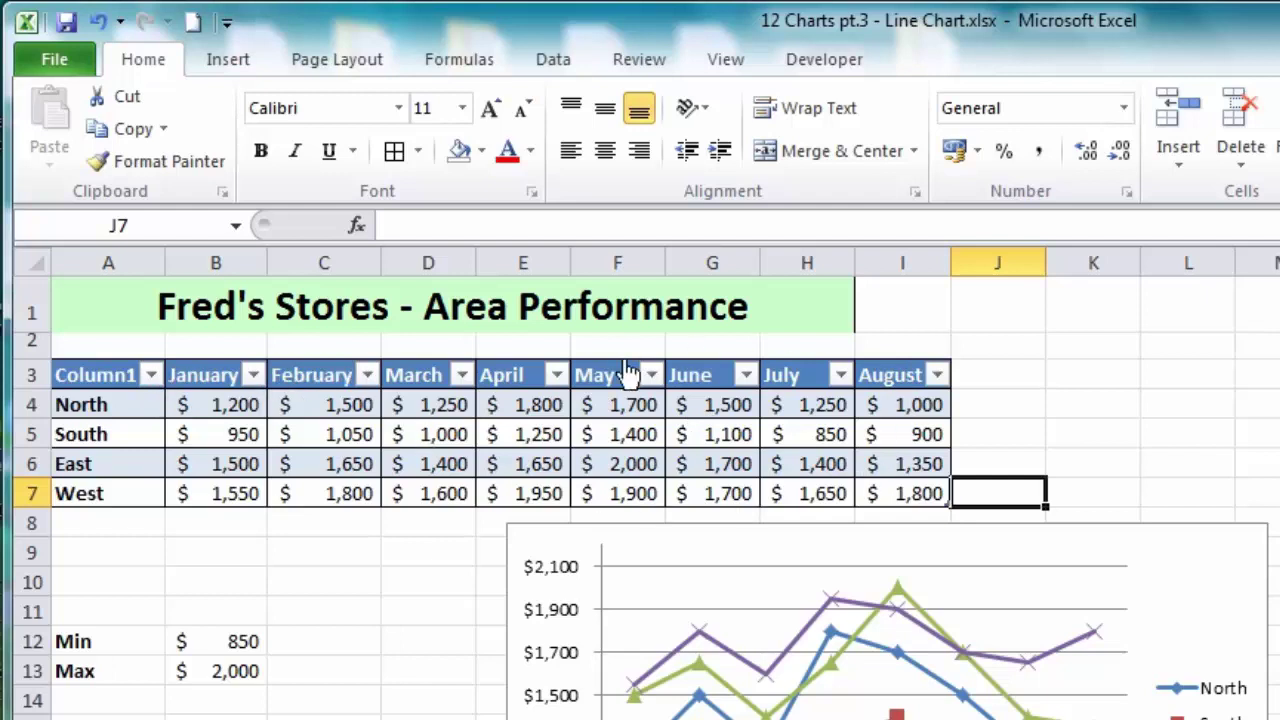
{"action": "left_click", "coordinate": [484, 436]}
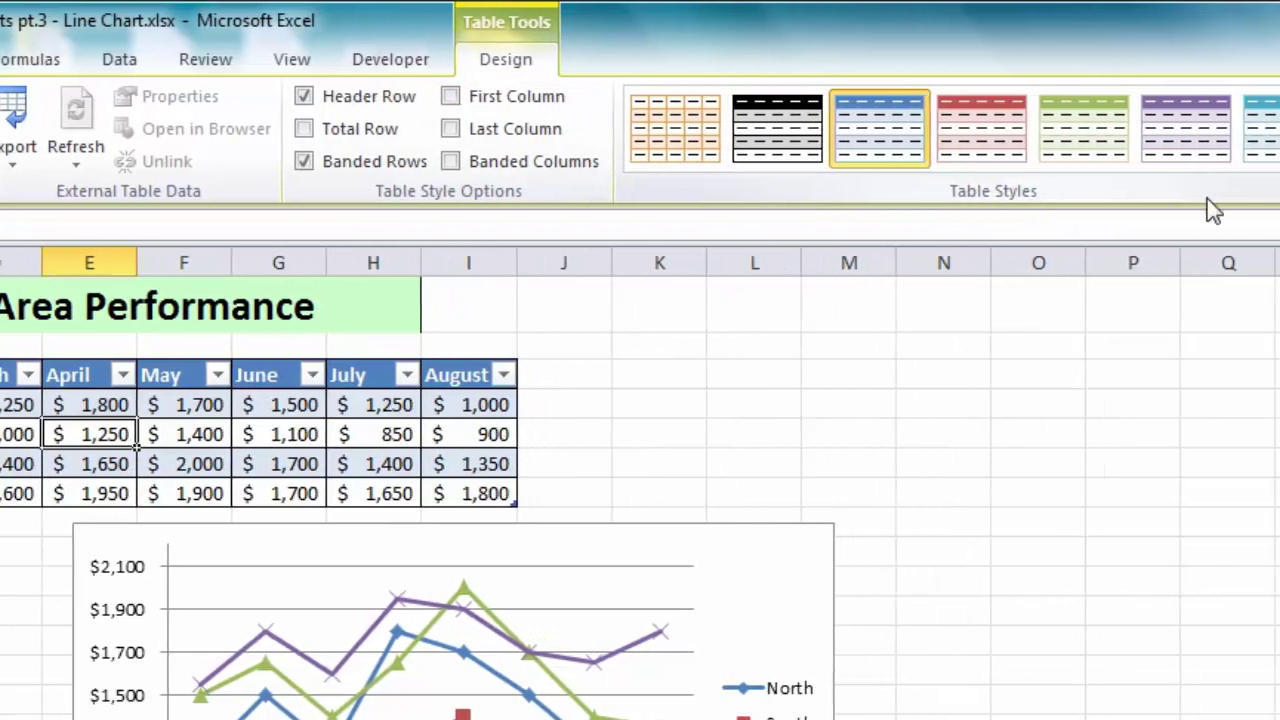
{"action": "left_click", "coordinate": [1261, 104]}
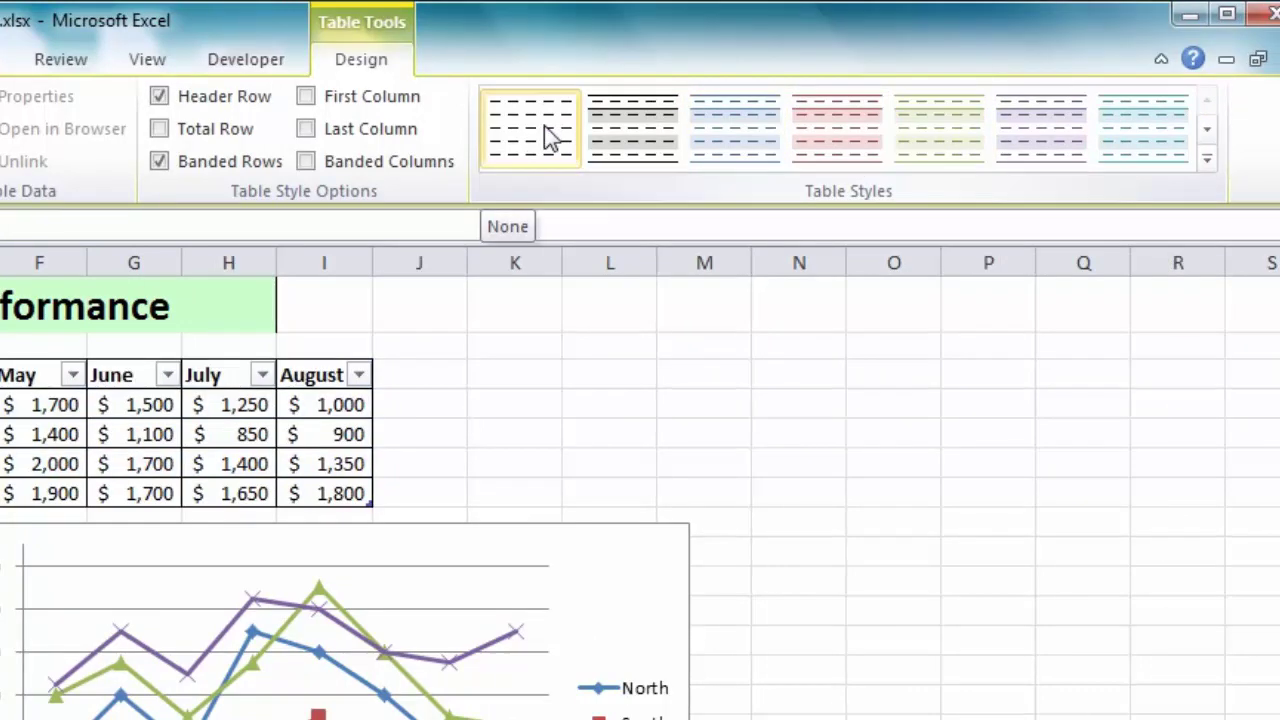
{"action": "left_click", "coordinate": [548, 137]}
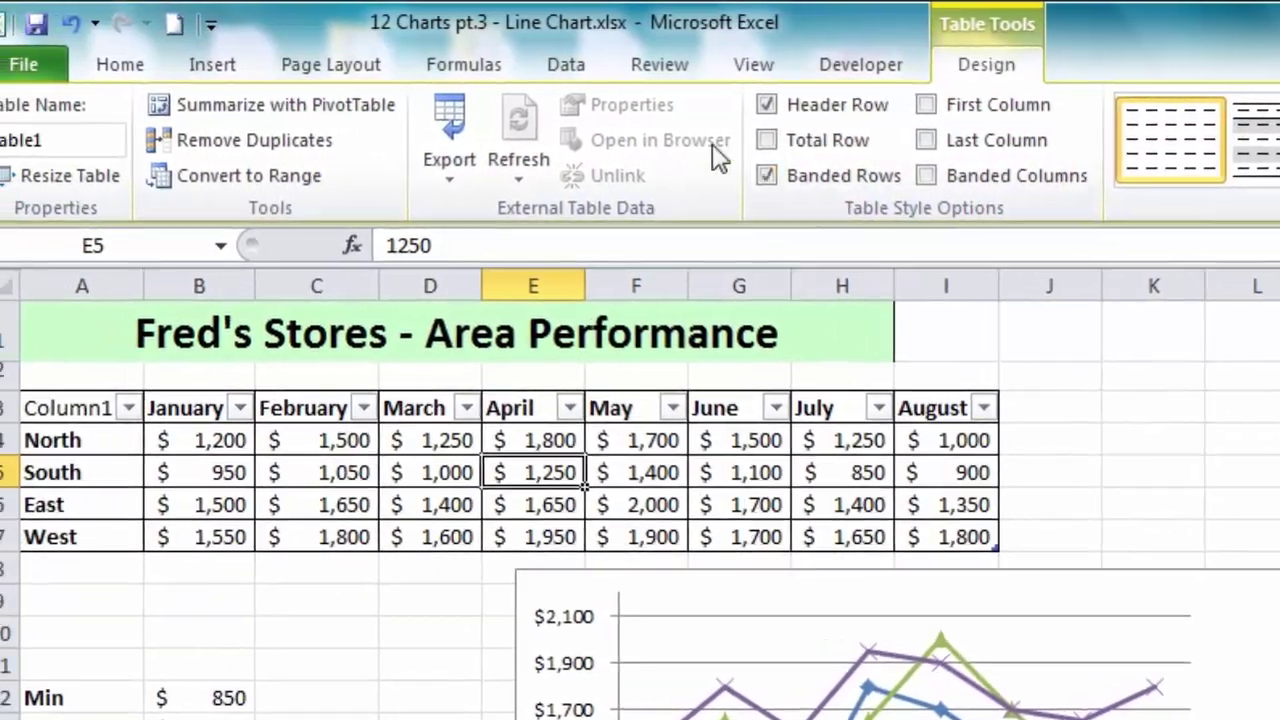
Step: Toggle Filter off on the Data tab to hide Table1's header arrows
{"action": "left_click", "coordinate": [564, 72]}
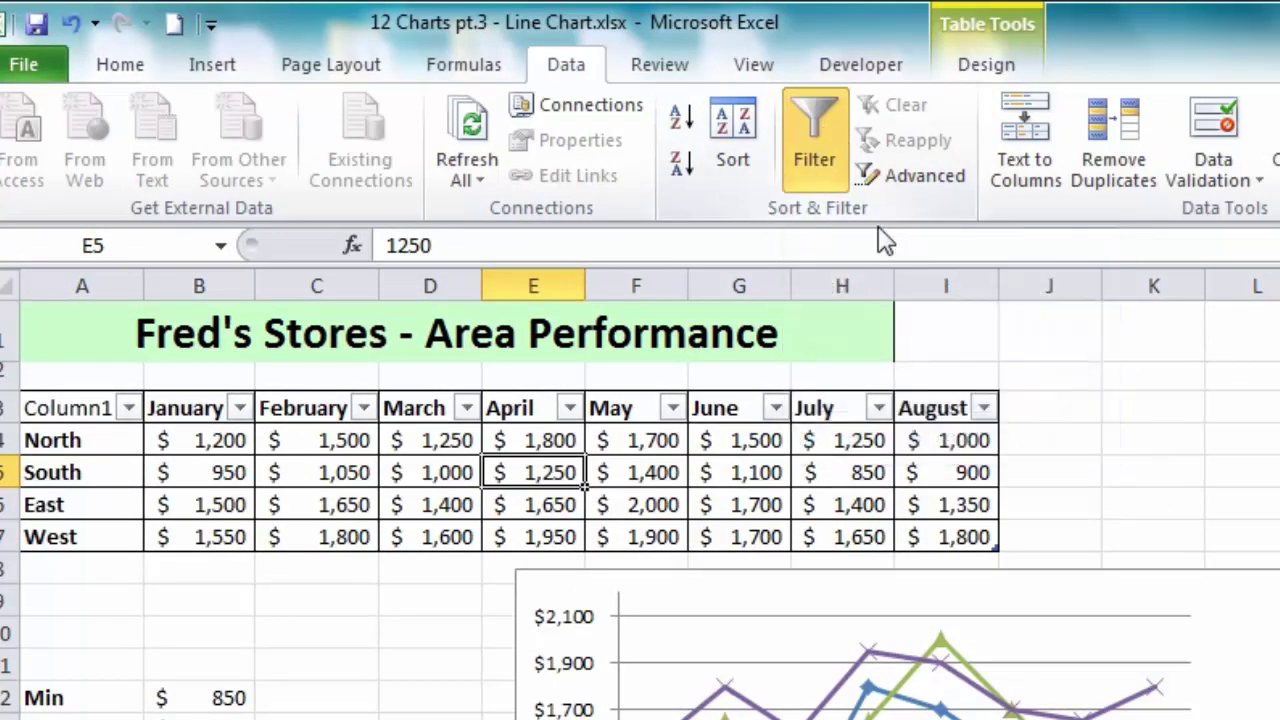
{"action": "left_click", "coordinate": [804, 128]}
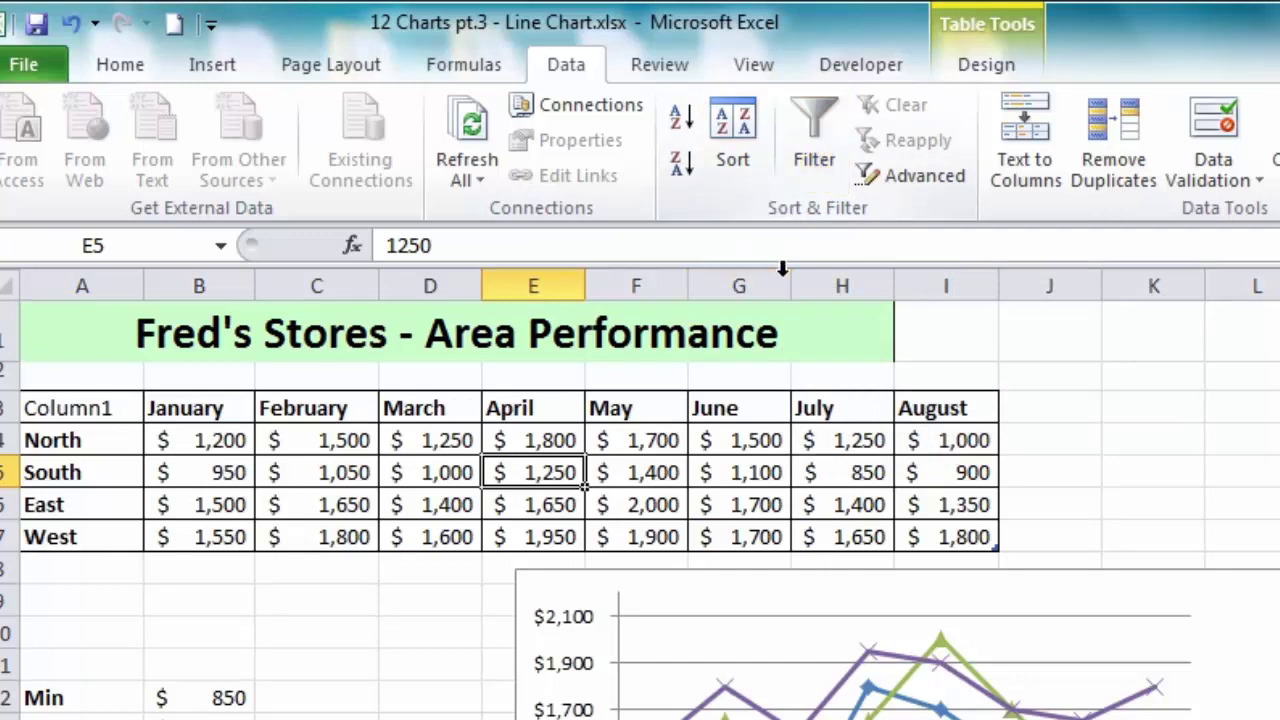
{"action": "left_click", "coordinate": [122, 64]}
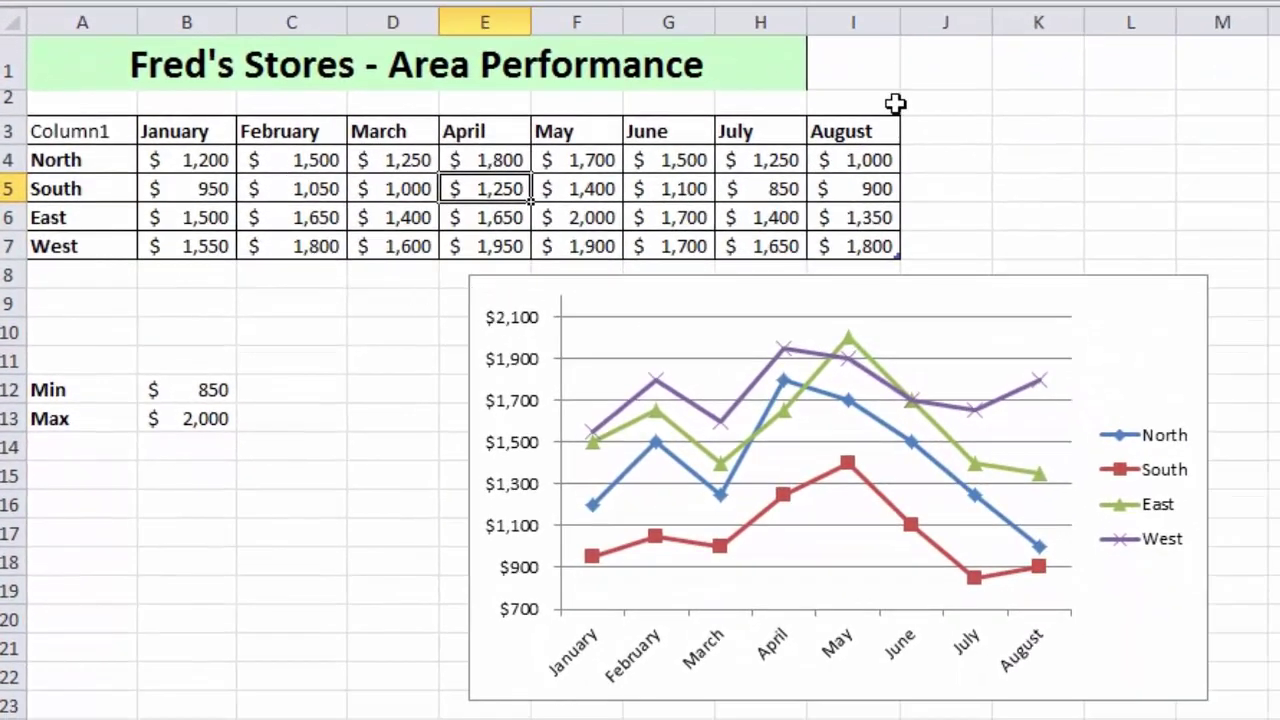
{"action": "left_click", "coordinate": [85, 140]}
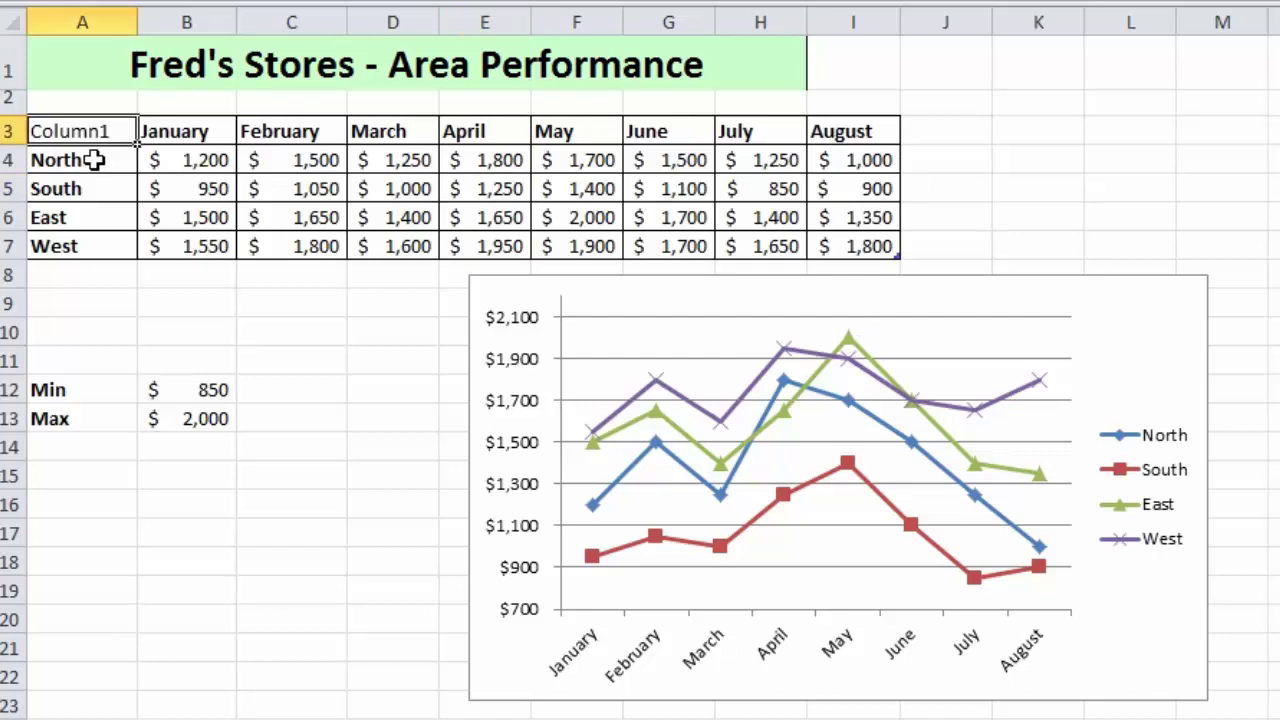
{"action": "left_click", "coordinate": [818, 135]}
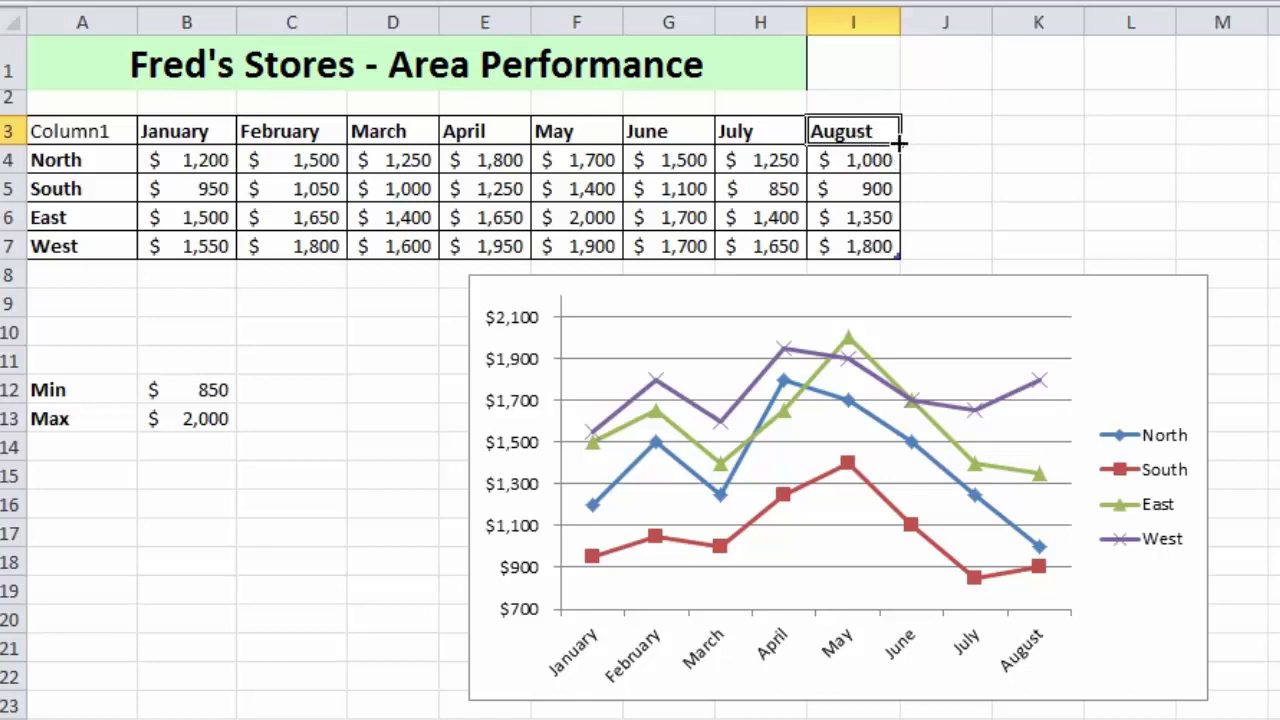
Step: Fill September into J3 and enter 750, 800, 1,000 and 1,500 for North through West
{"action": "left_click_drag", "start_coordinate": [938, 143], "coordinate": [975, 136]}
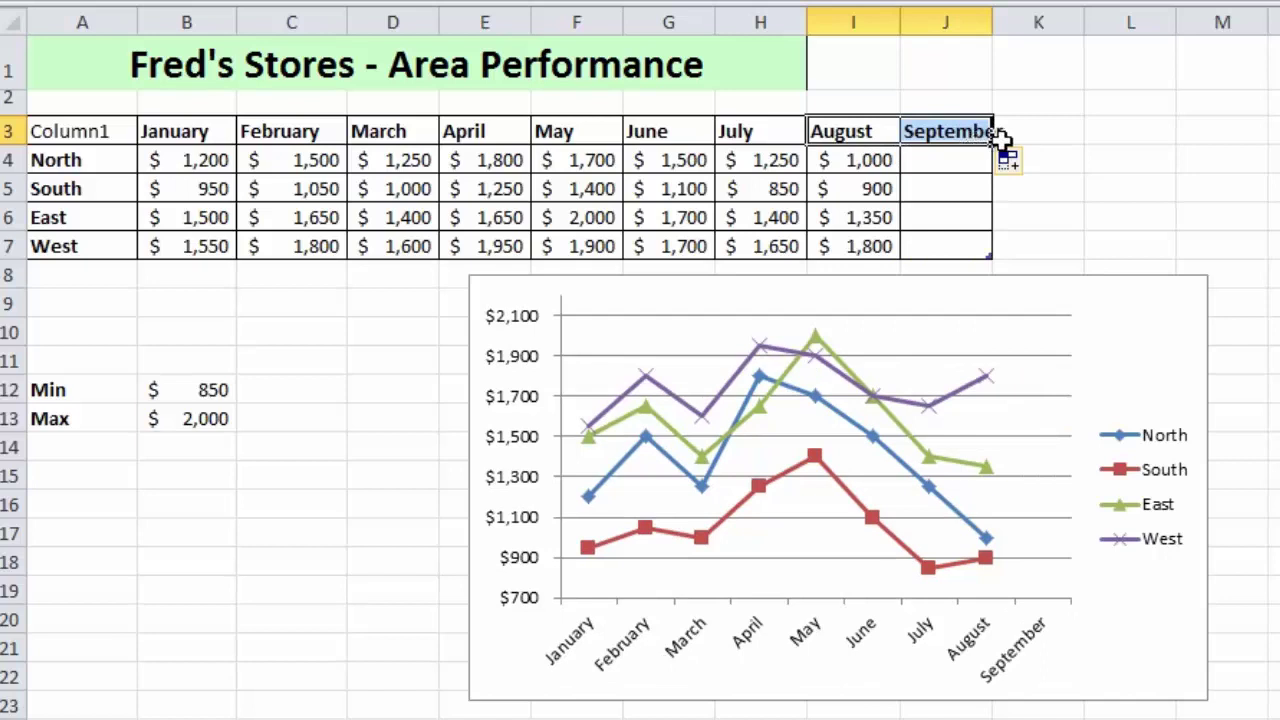
{"action": "left_click", "coordinate": [904, 128]}
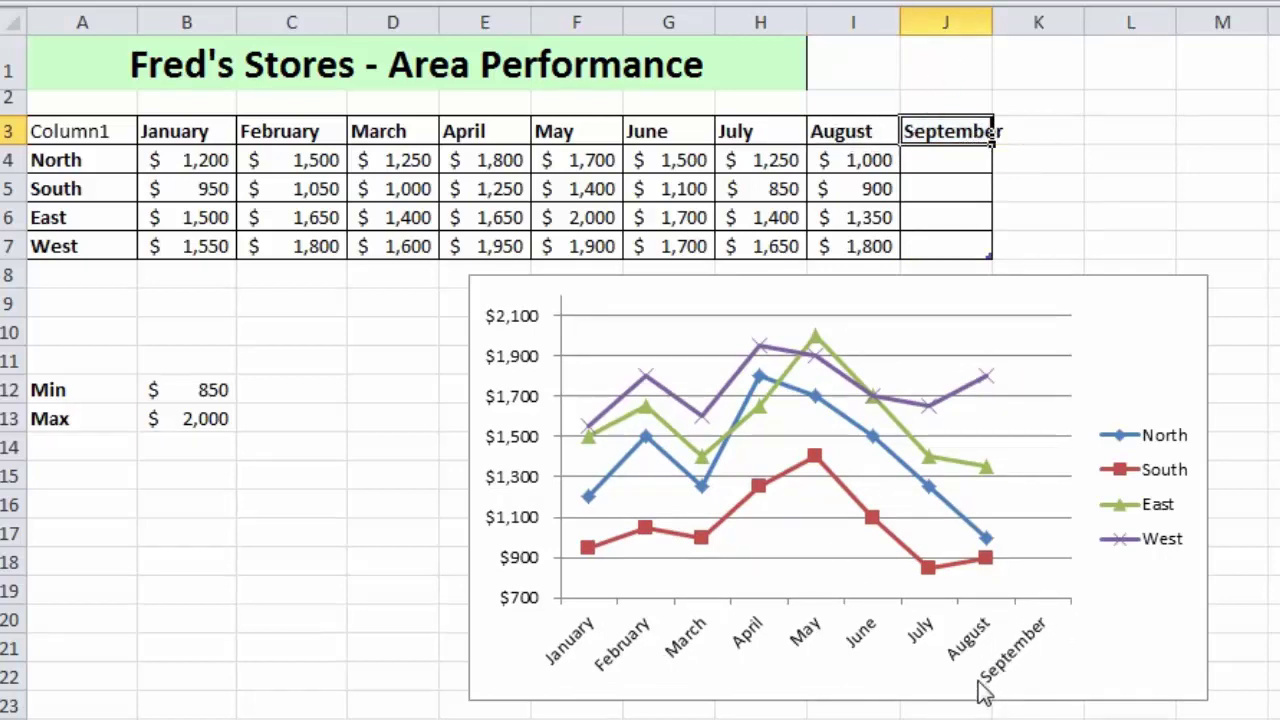
{"action": "left_click", "coordinate": [917, 163]}
{"action": "type", "text": "750"}
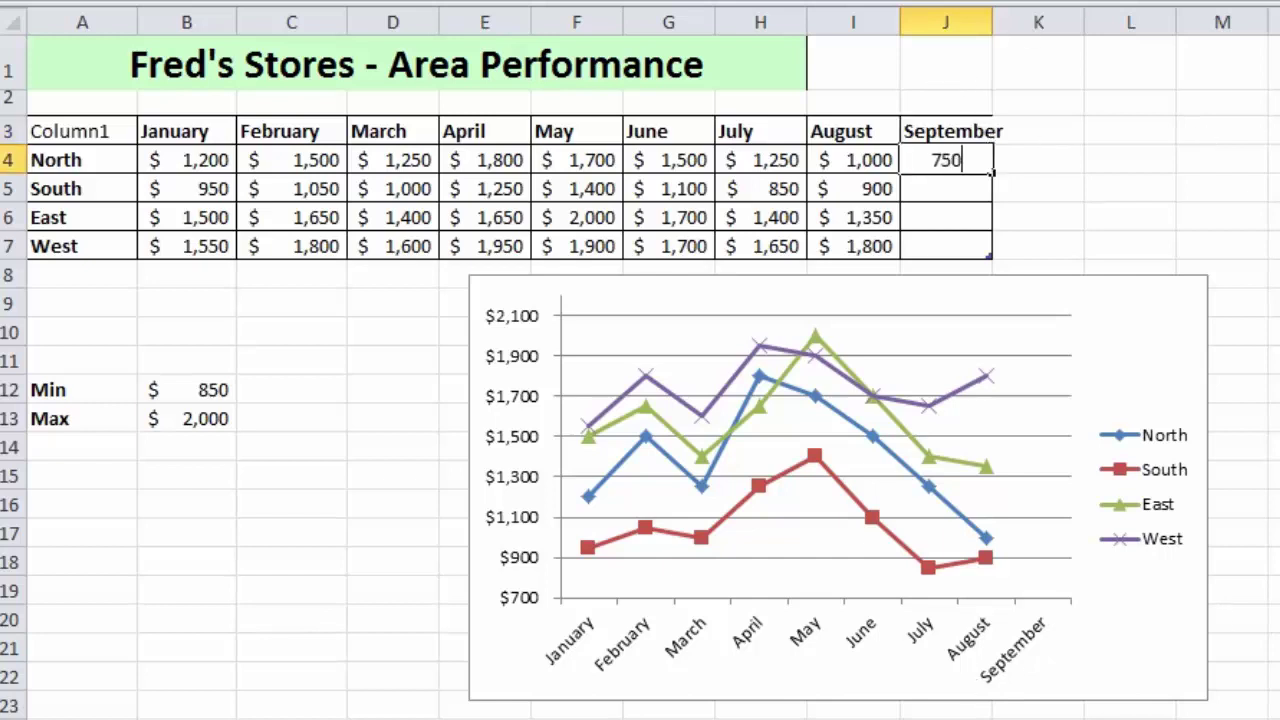
{"action": "key", "text": "Return"}
{"action": "type", "text": "800"}
{"action": "key", "text": "Return"}
{"action": "type", "text": "1"}
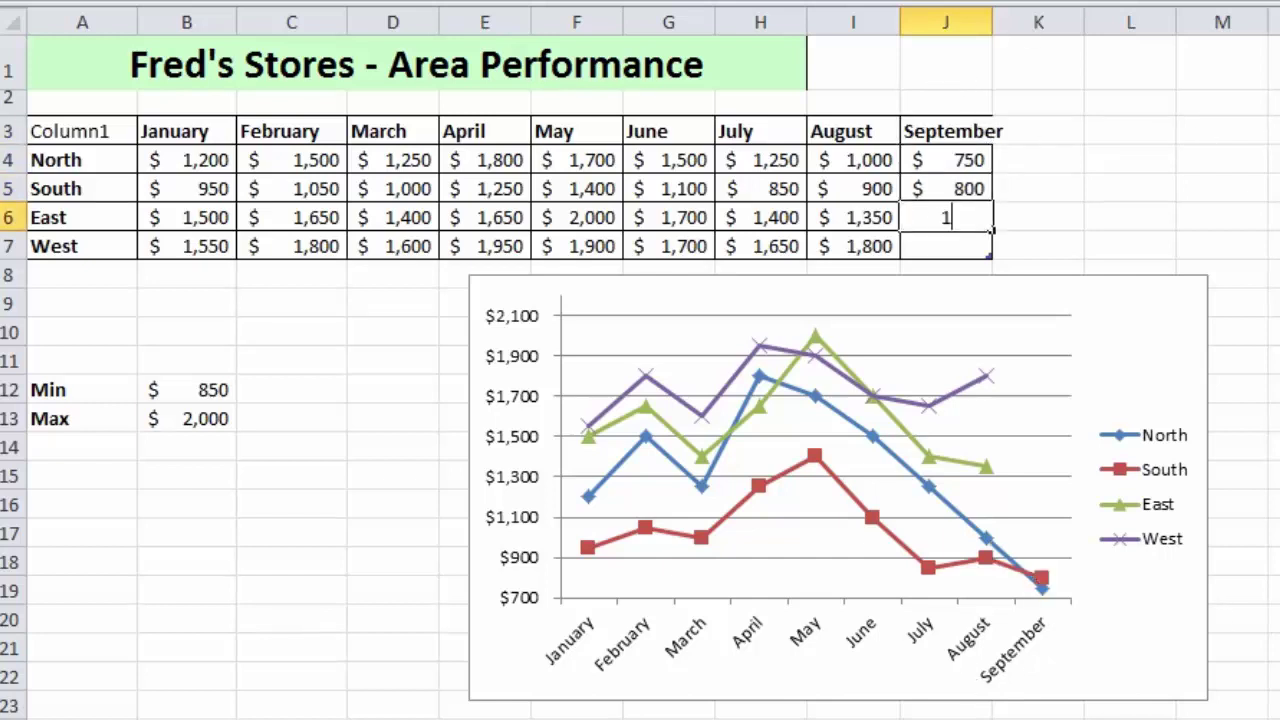
{"action": "type", "text": ",000"}
{"action": "key", "text": "Return"}
{"action": "type", "text": "1500"}
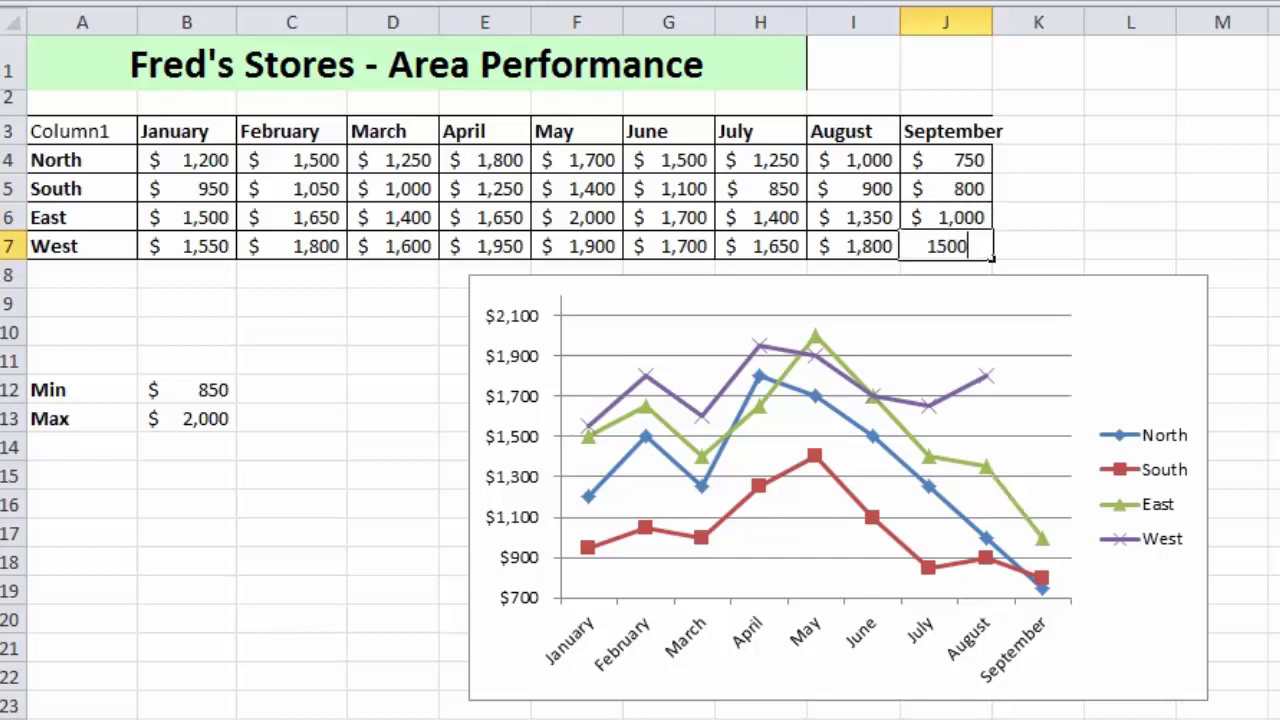
{"action": "key", "text": "Return"}
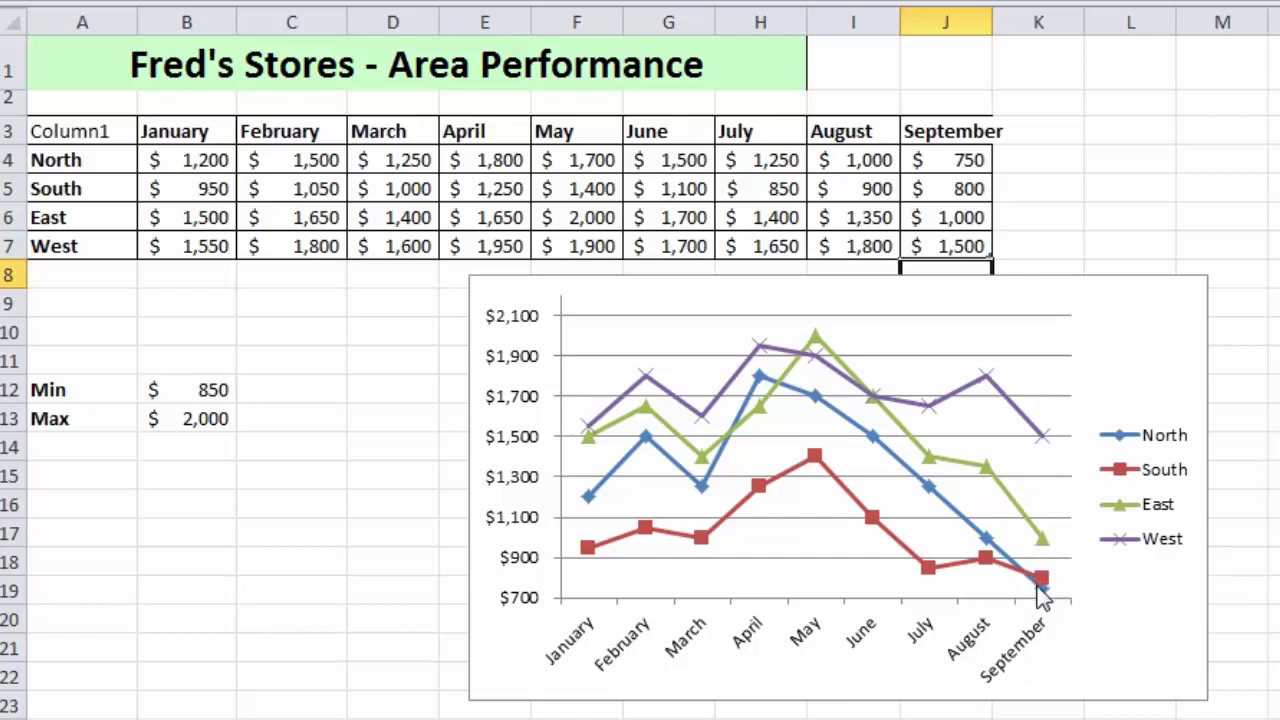
{"action": "mouse_move", "coordinate": [1041, 591]}
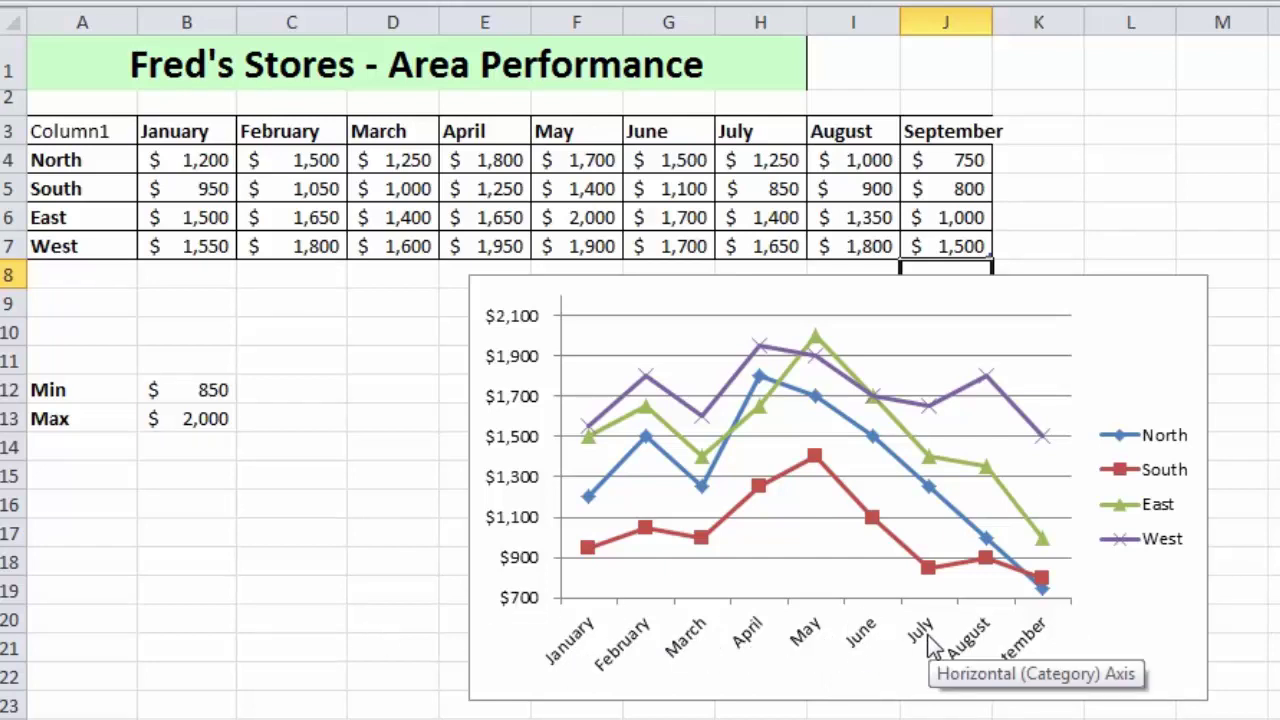
Step: Abbreviate the month headers in B3:J3 to Jan through Sep
{"action": "left_click", "coordinate": [205, 131]}
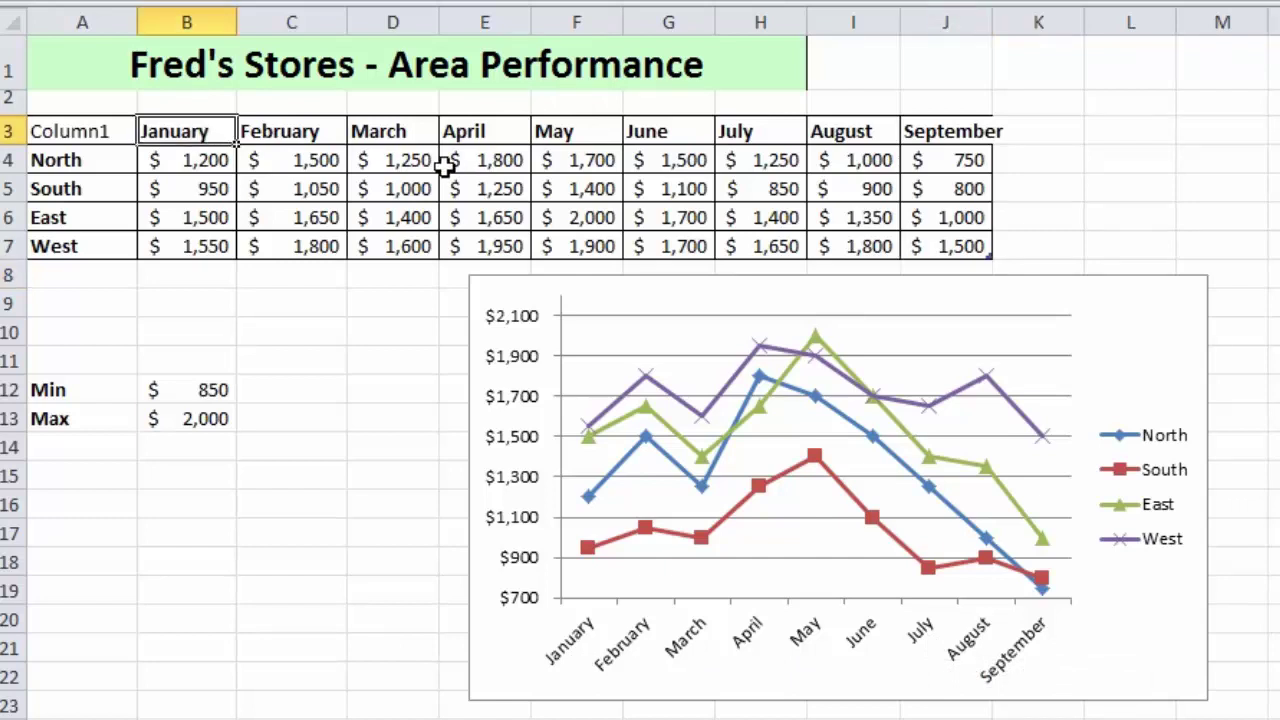
{"action": "type", "text": "Jan"}
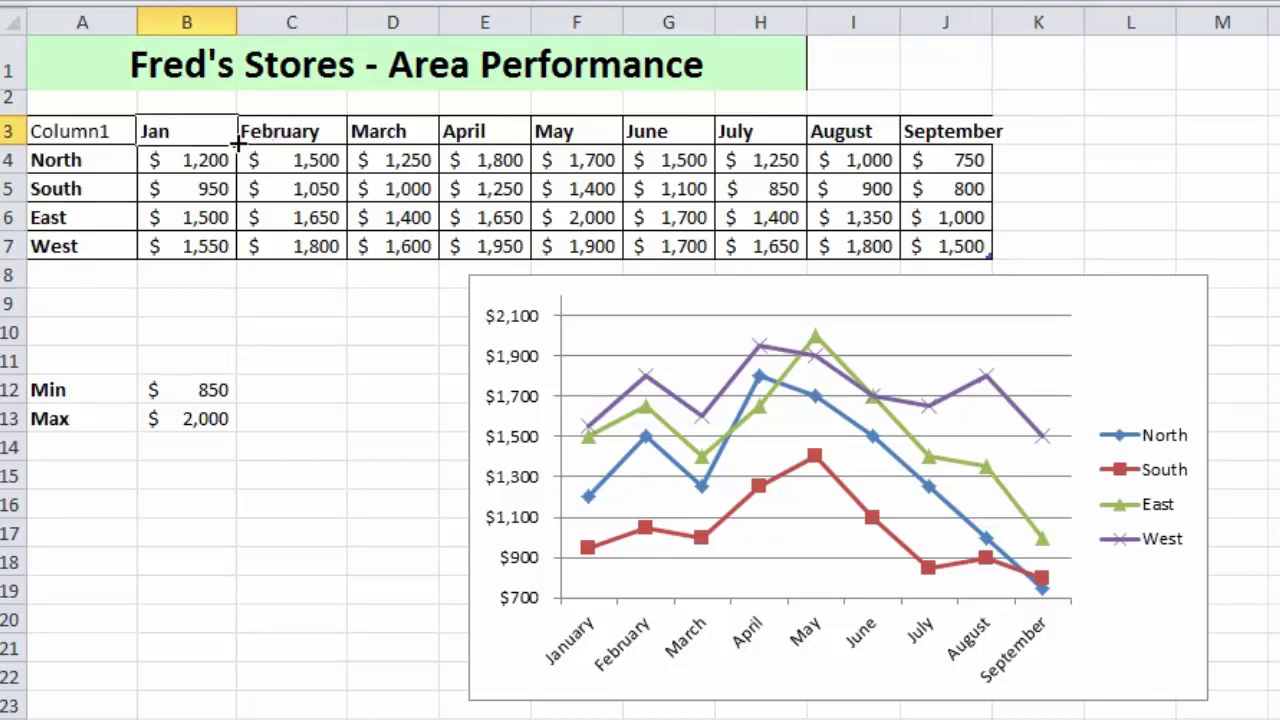
{"action": "left_click_drag", "start_coordinate": [237, 145], "coordinate": [980, 148]}
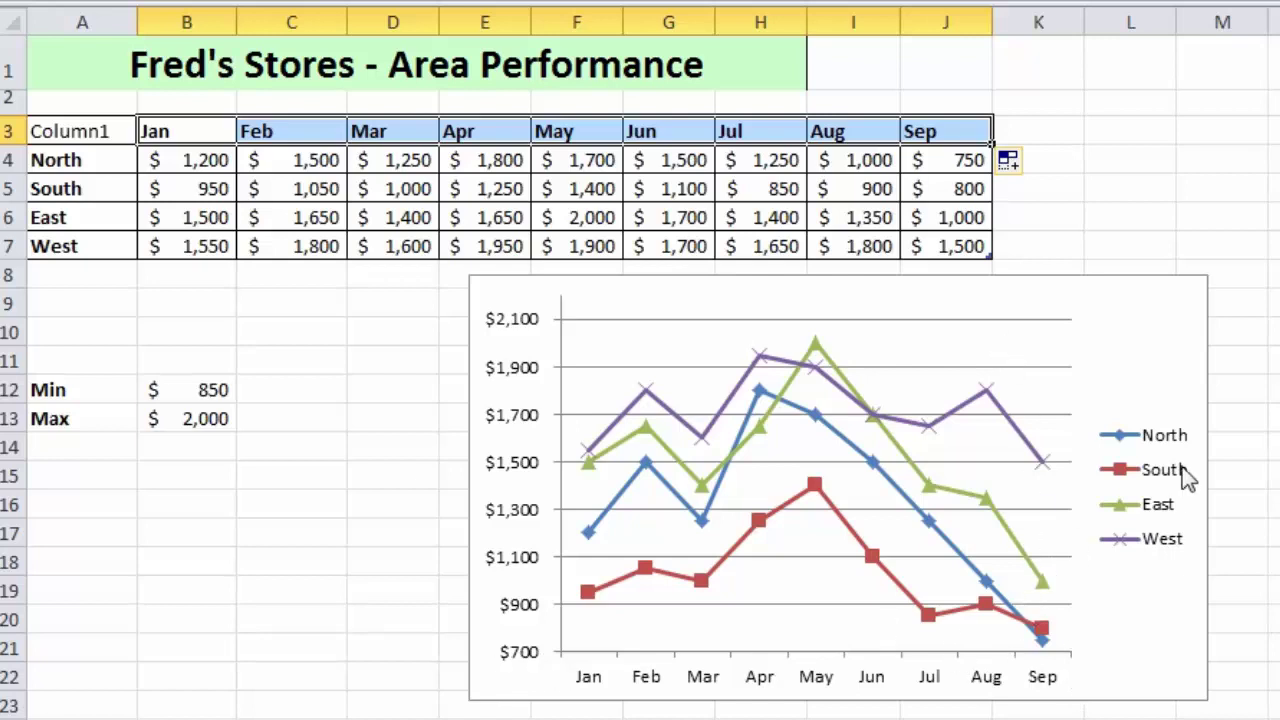
Step: Shift the line chart slightly lower and to the left
{"action": "mouse_move", "coordinate": [880, 478]}
{"action": "left_click_drag", "start_coordinate": [1063, 277], "coordinate": [1015, 301]}
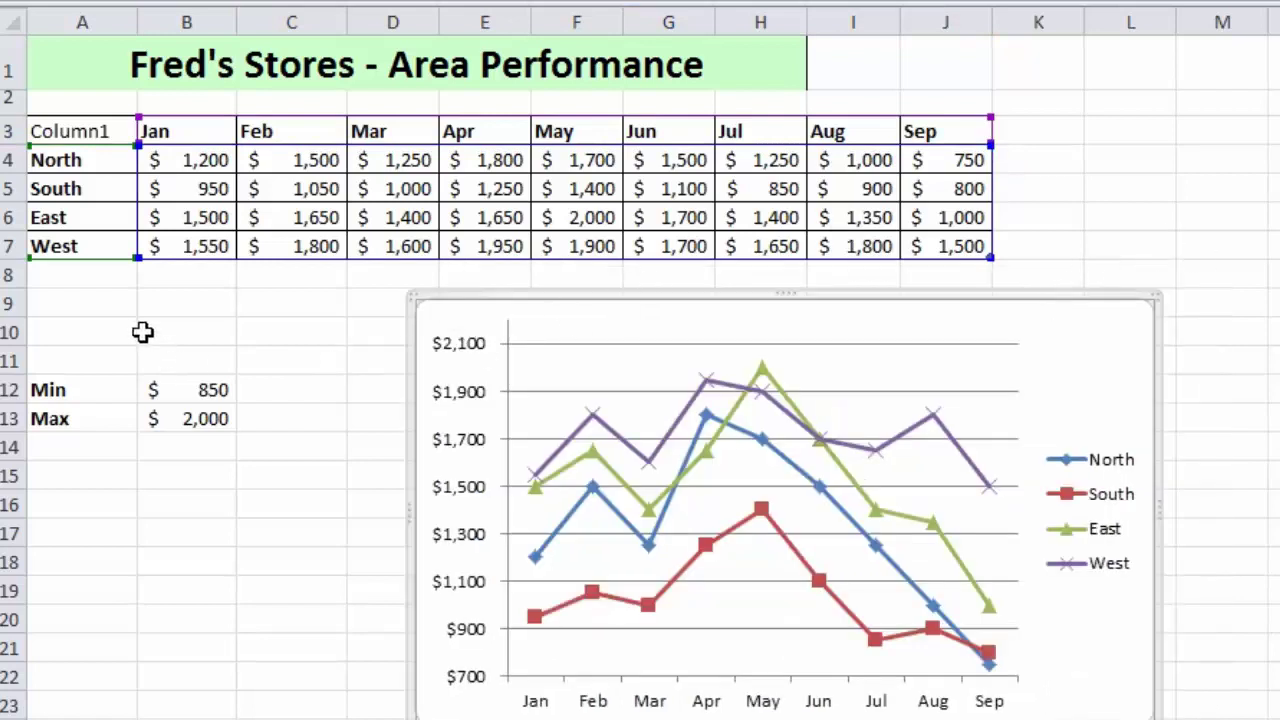
{"action": "left_click", "coordinate": [106, 280]}
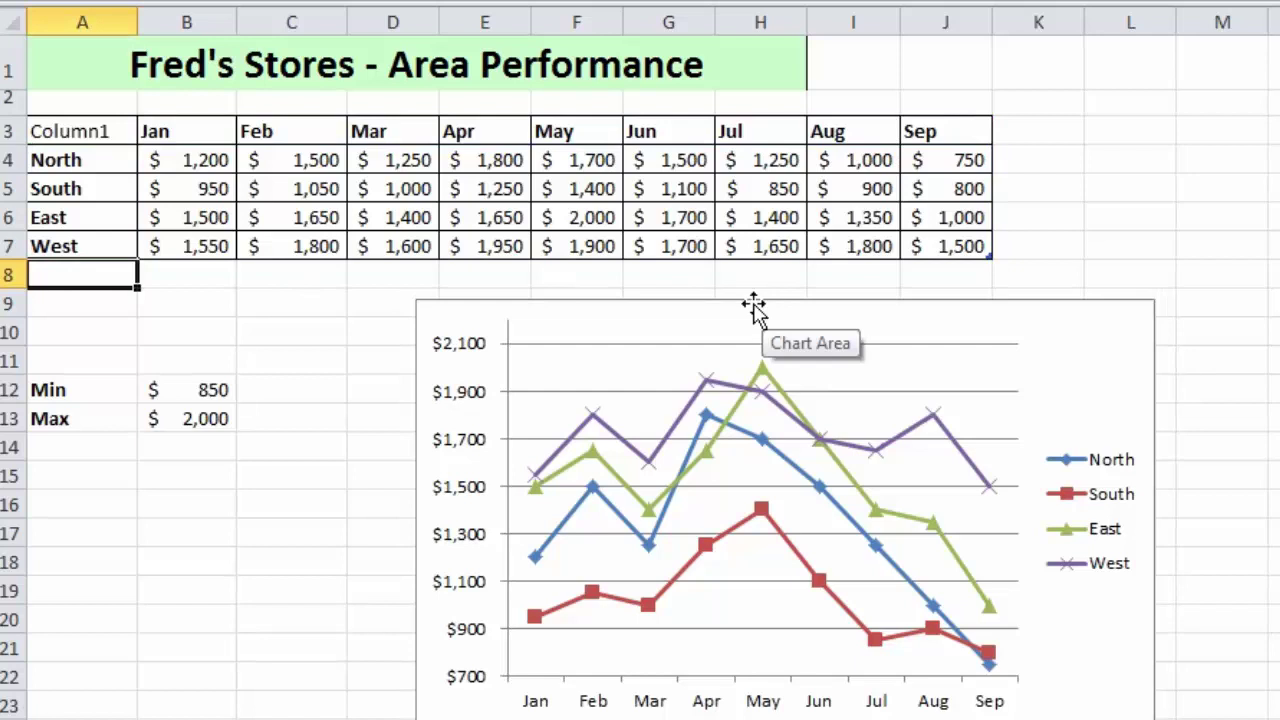
Step: Label row 8 Central and enter its Jan–Apr values: 800, 1,200, 1,500, 1,400
{"action": "type", "text": "Centra"}
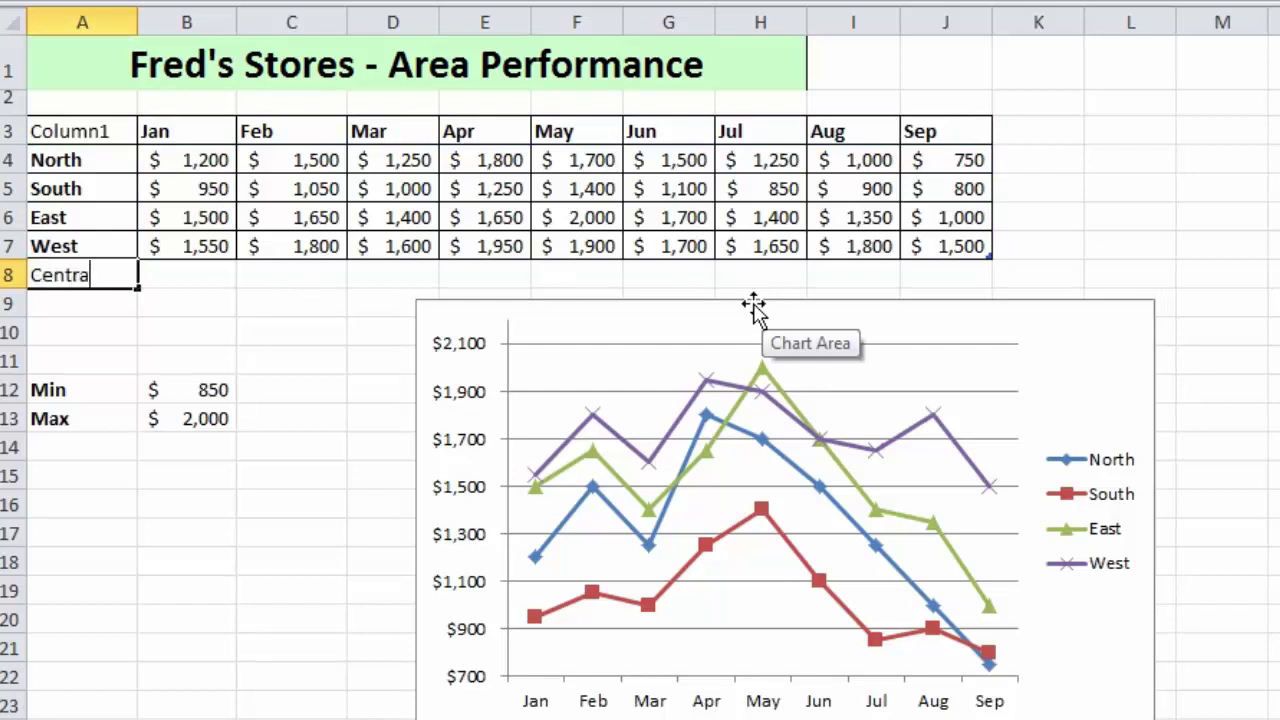
{"action": "type", "text": "l"}
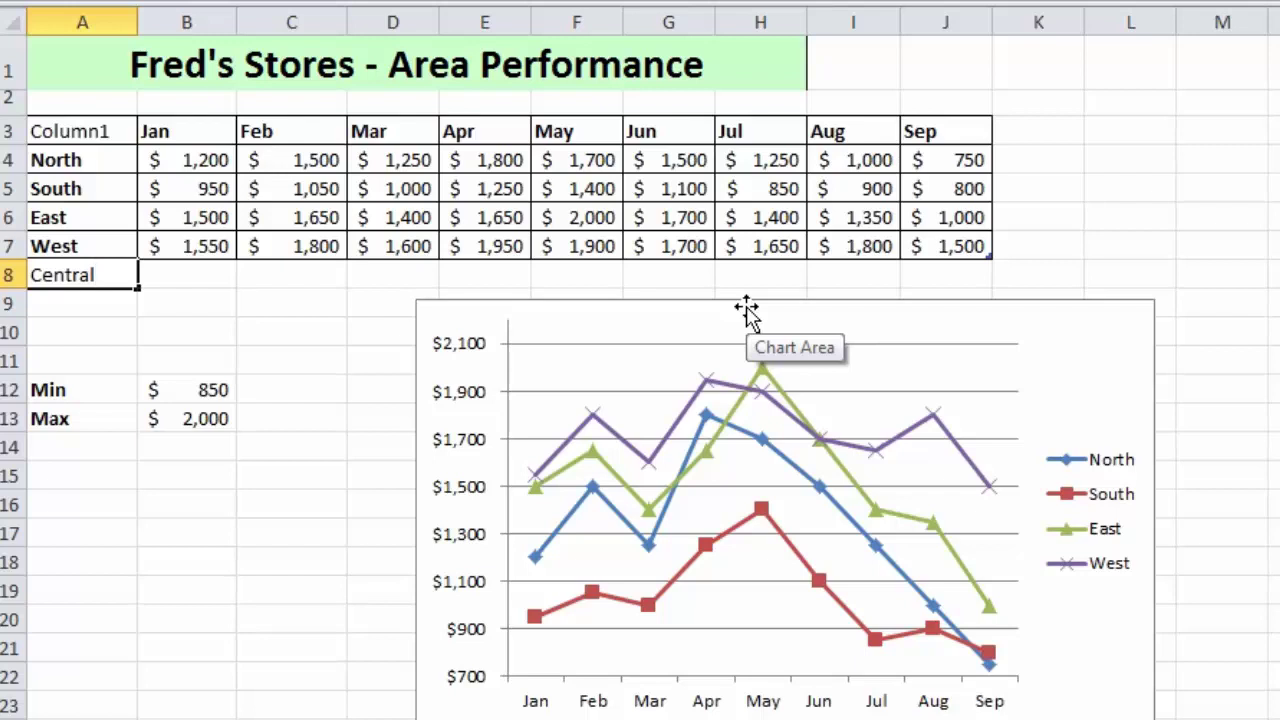
{"action": "key", "text": "Tab"}
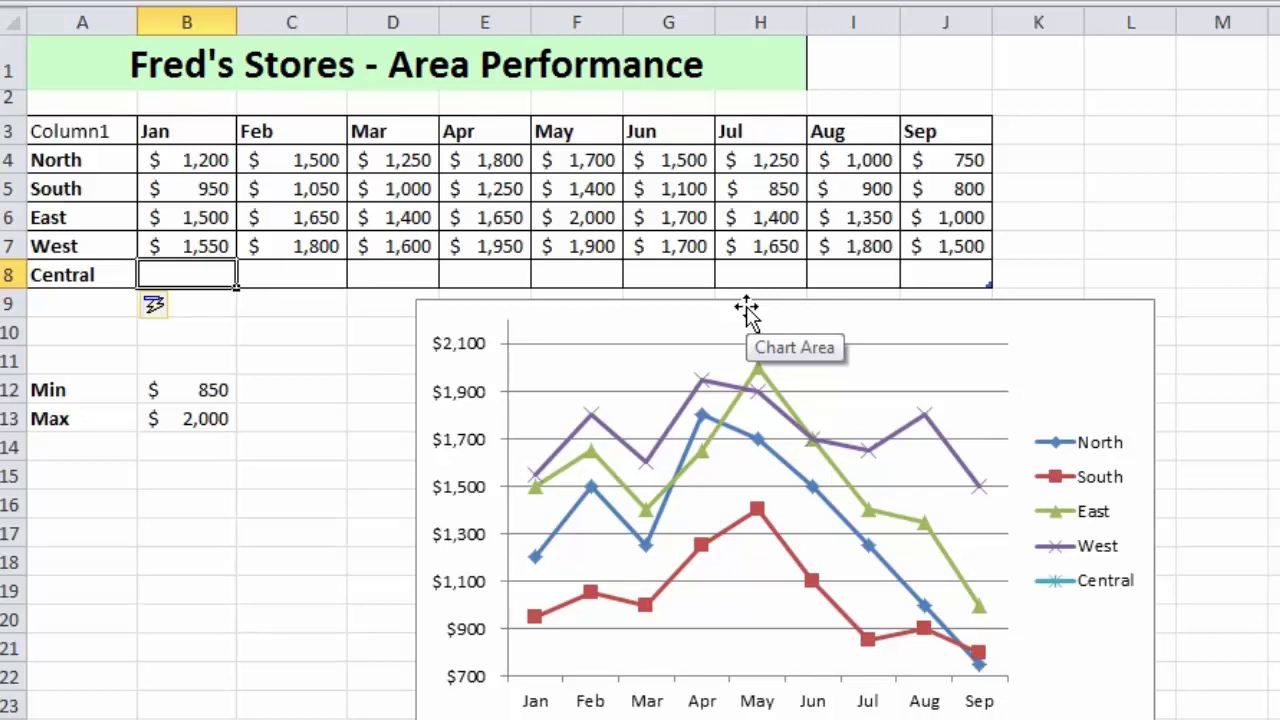
{"action": "type", "text": "800"}
{"action": "key", "text": "Tab"}
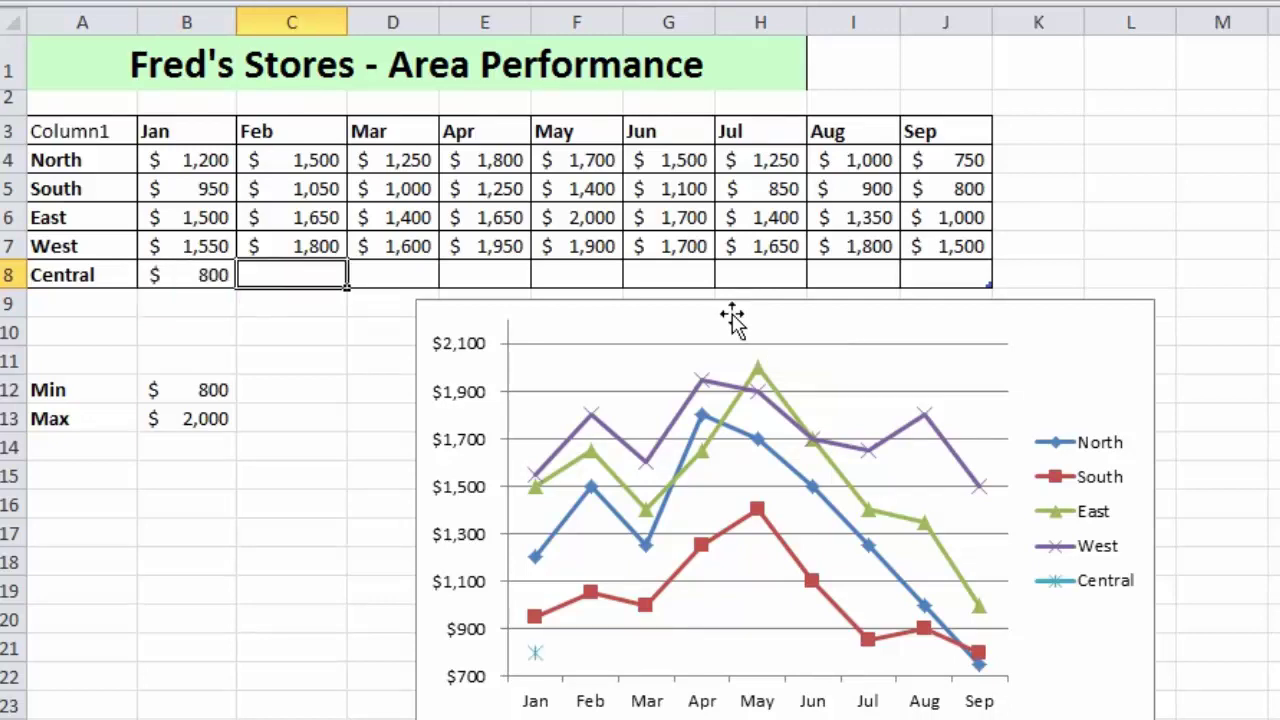
{"action": "type", "text": "1,"}
{"action": "type", "text": "20"}
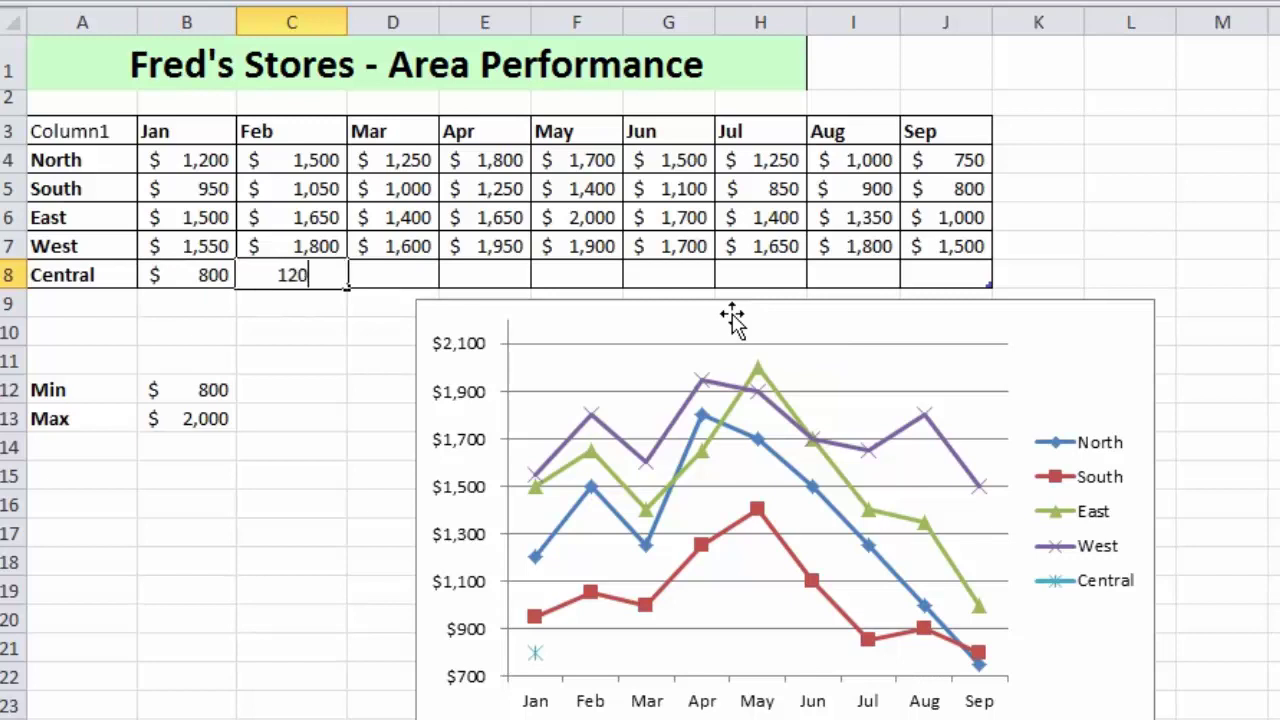
{"action": "type", "text": "0"}
{"action": "key", "text": "Tab"}
{"action": "type", "text": "1500"}
{"action": "key", "text": "Tab"}
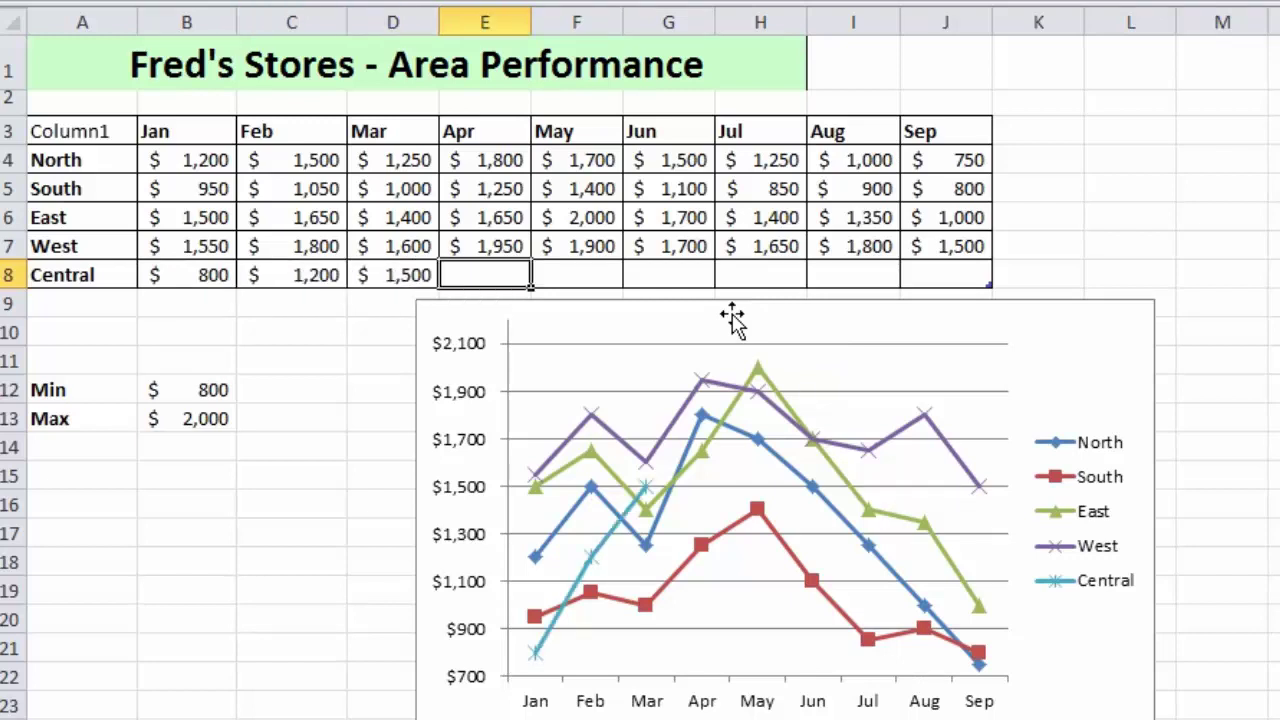
{"action": "type", "text": "1400"}
{"action": "key", "text": "Tab"}
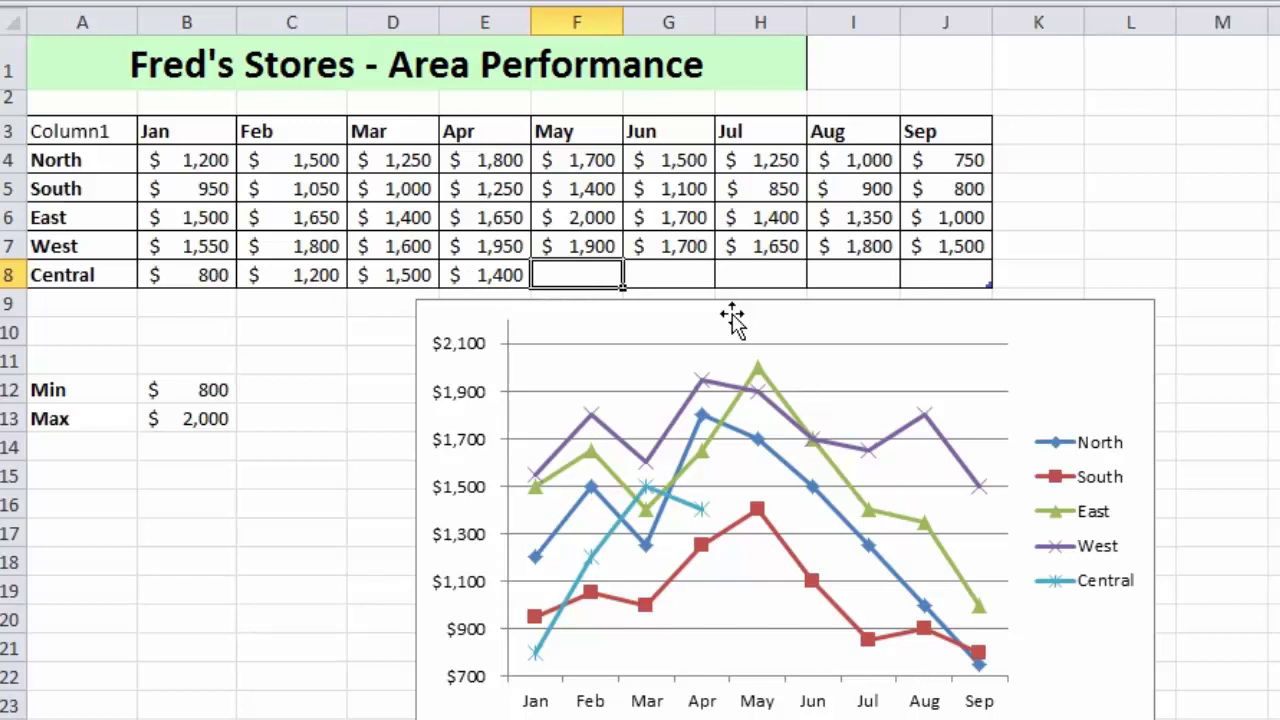
Step: Enter Central's May–Sep values: 850, 900, 1,500, 1,600 and 1,250
{"action": "type", "text": "850"}
{"action": "key", "text": "Tab"}
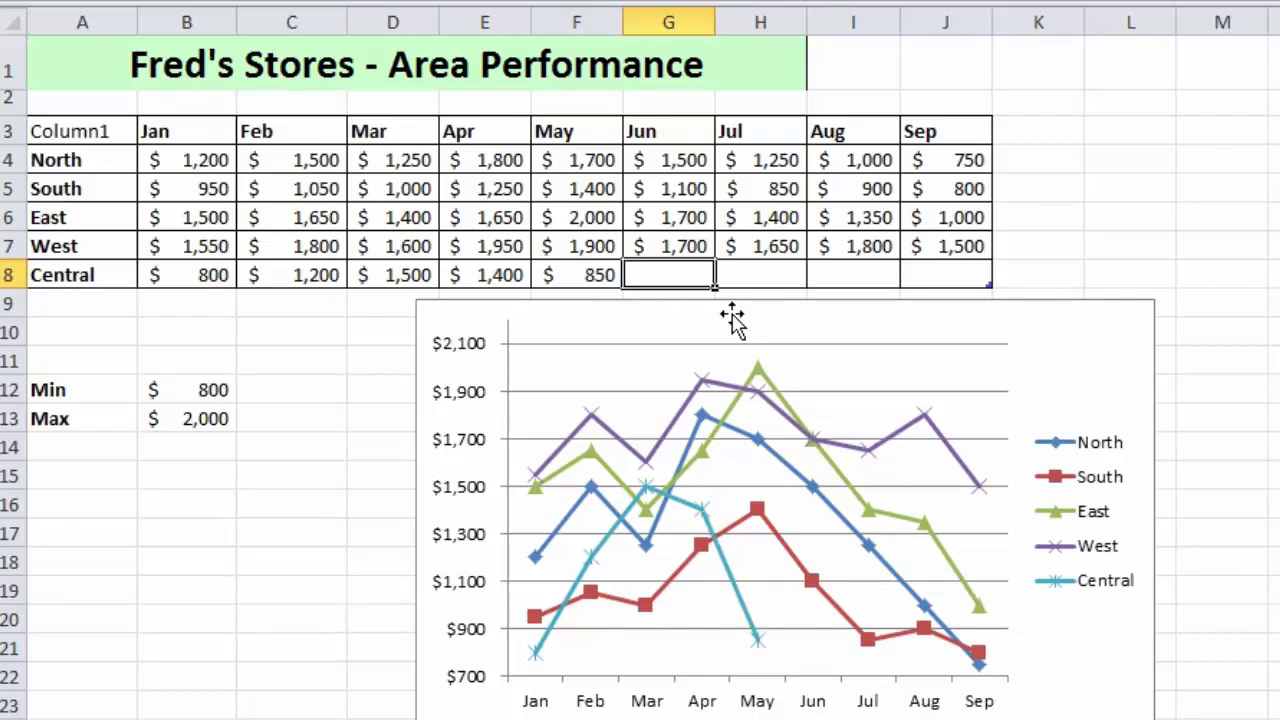
{"action": "type", "text": "900"}
{"action": "key", "text": "Tab"}
{"action": "type", "text": "1"}
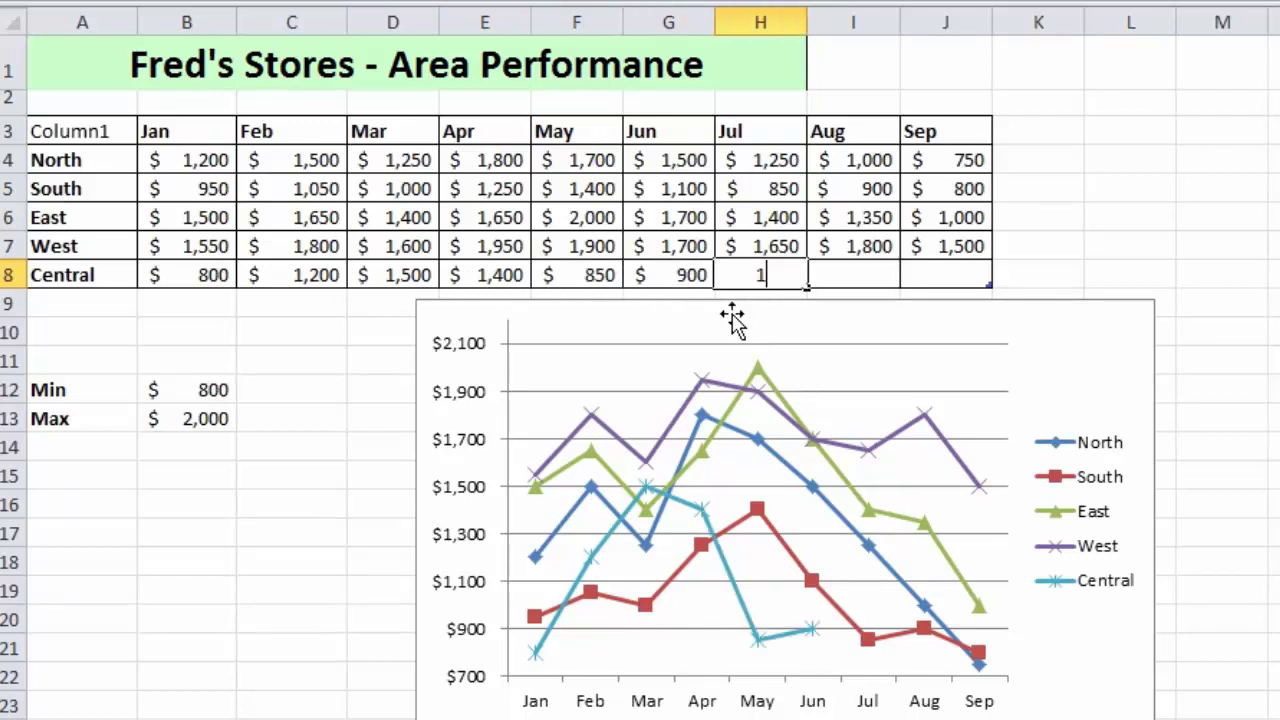
{"action": "type", "text": ",500"}
{"action": "key", "text": "Tab"}
{"action": "type", "text": "1600"}
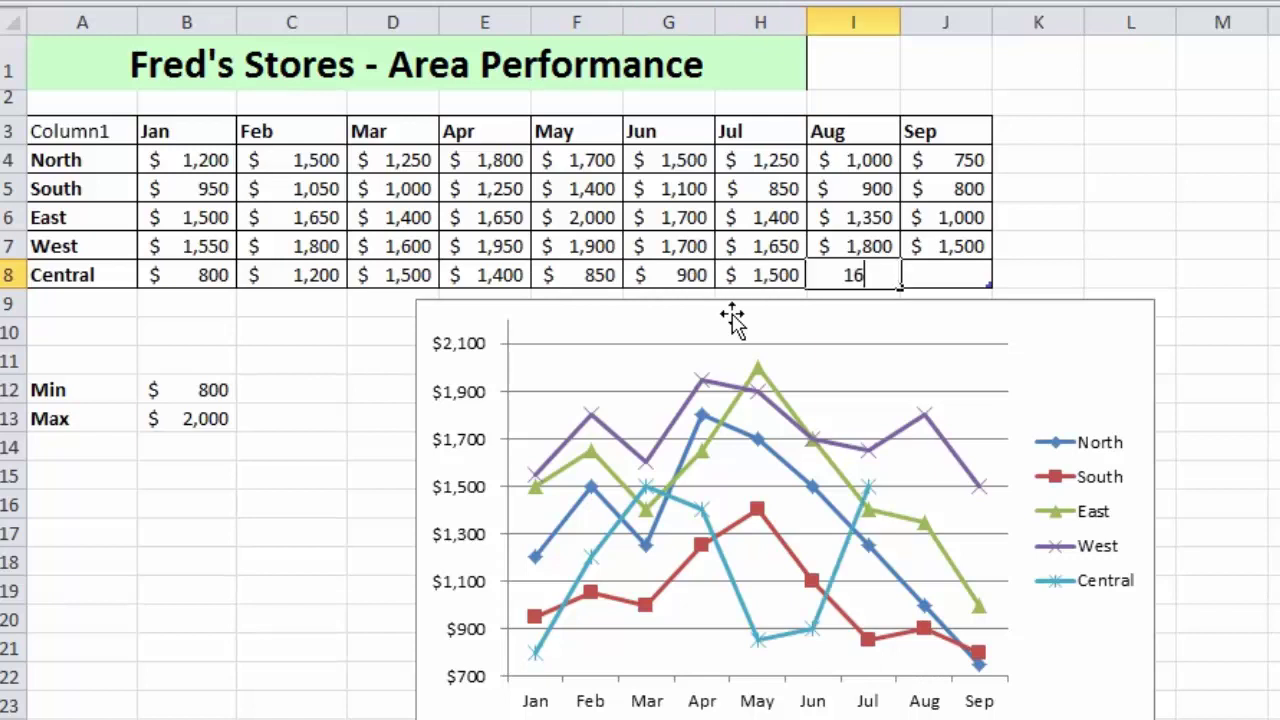
{"action": "key", "text": "Tab"}
{"action": "type", "text": "1250"}
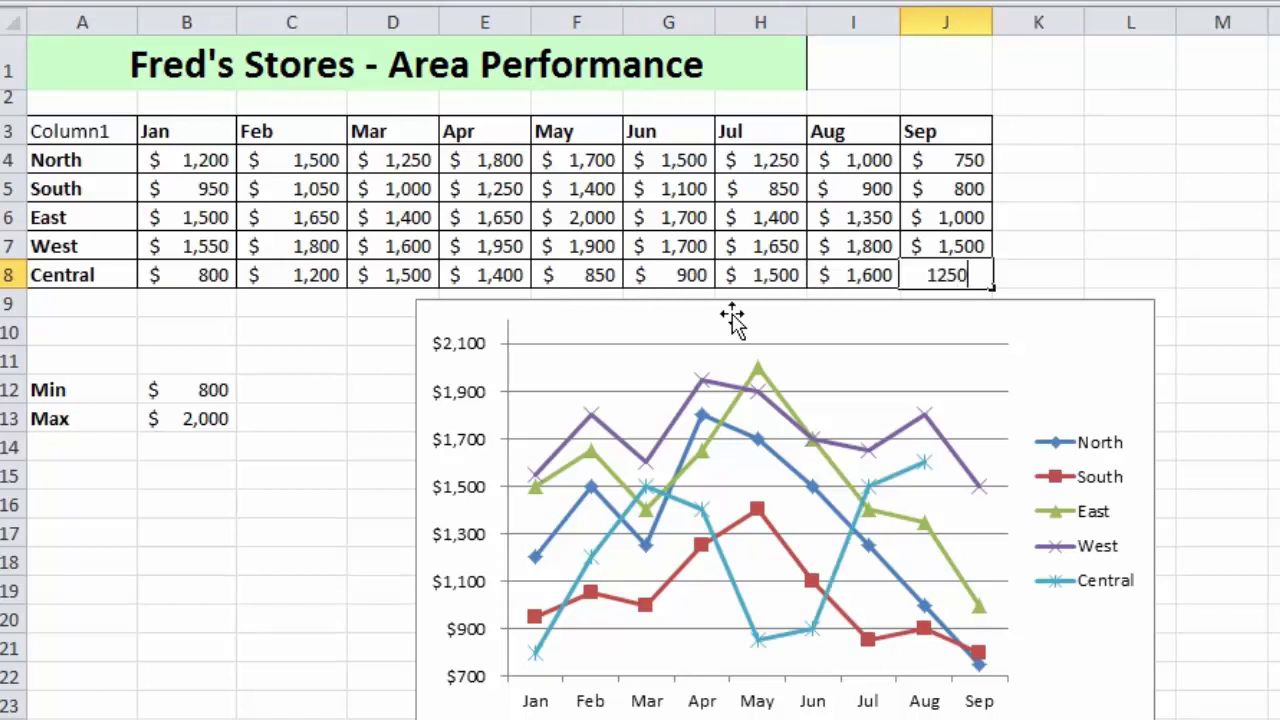
{"action": "key", "text": "Return"}
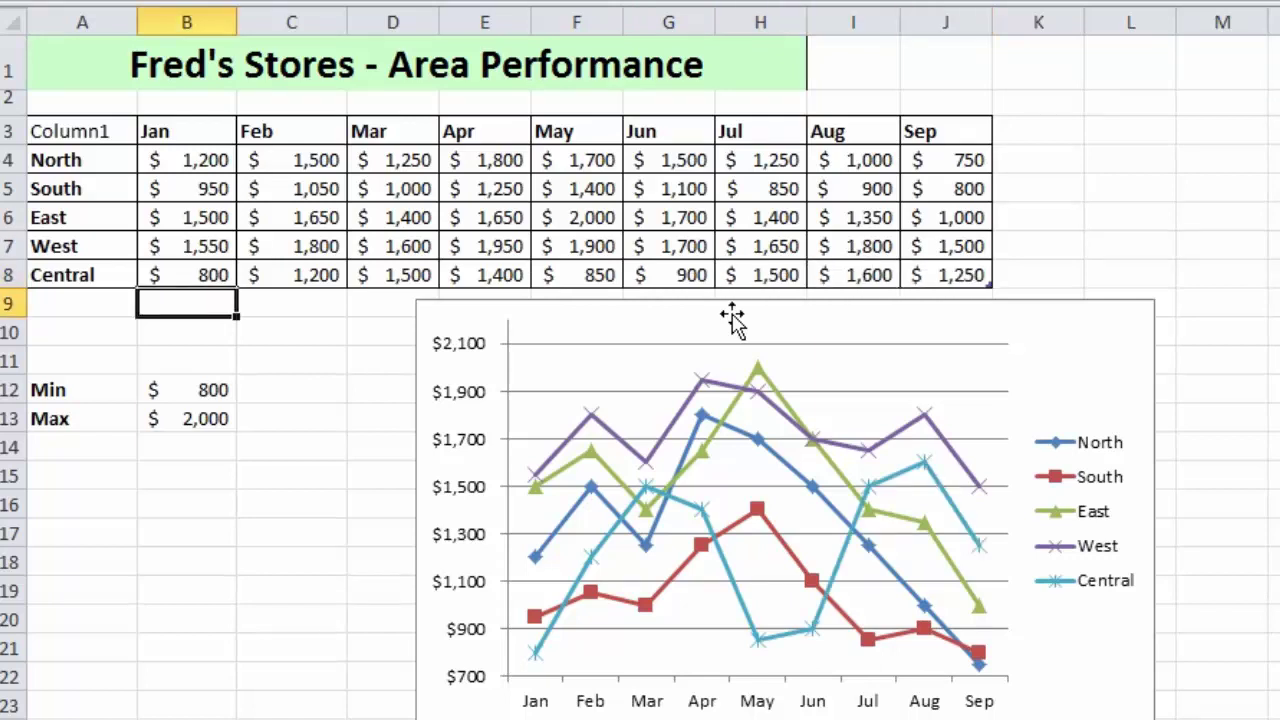